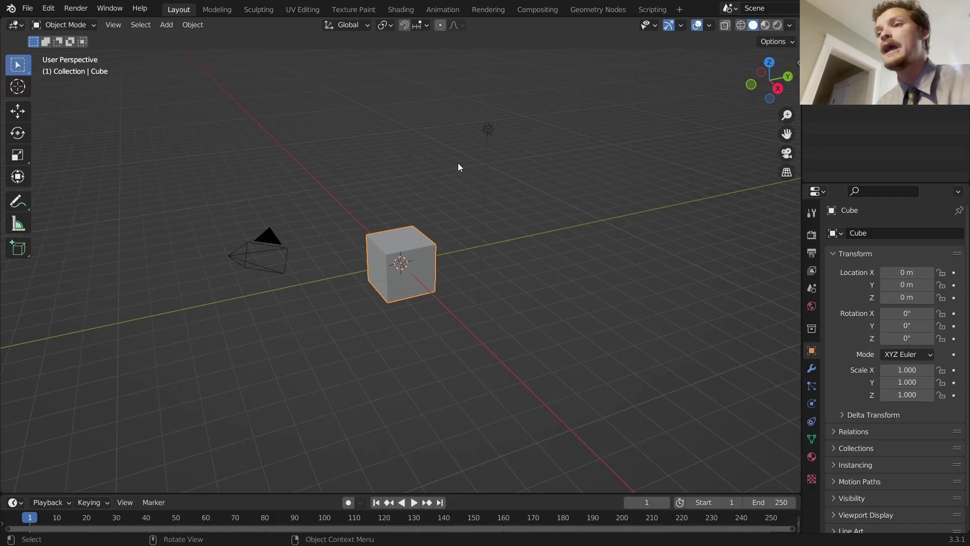
# Step: Delete all of the default scene objects, including the cube, camera and light
pyautogui.press('a')
pyautogui.press('x')
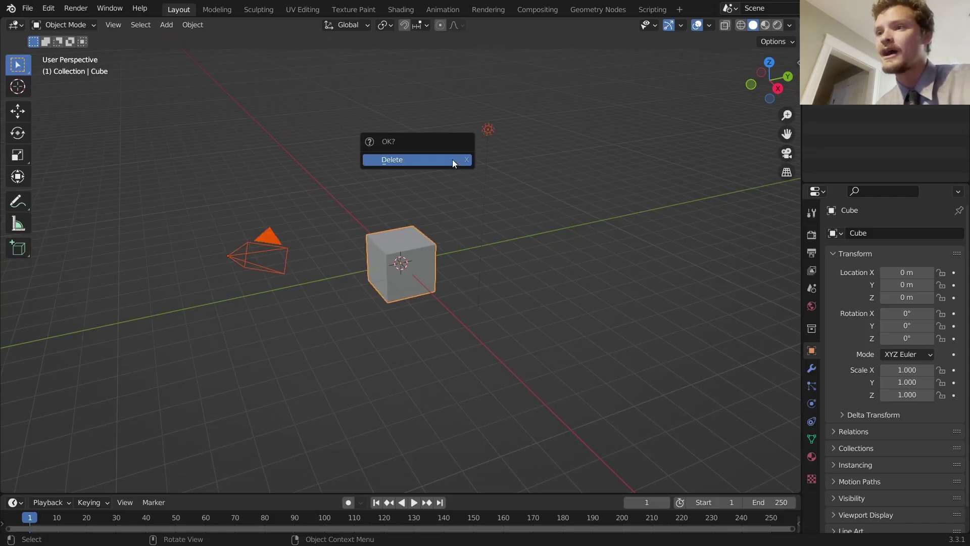
pyautogui.click(452, 159)
# Step: Add a mesh plane at the origin and view it straight from above
pyautogui.hotkey('shift', 'a')
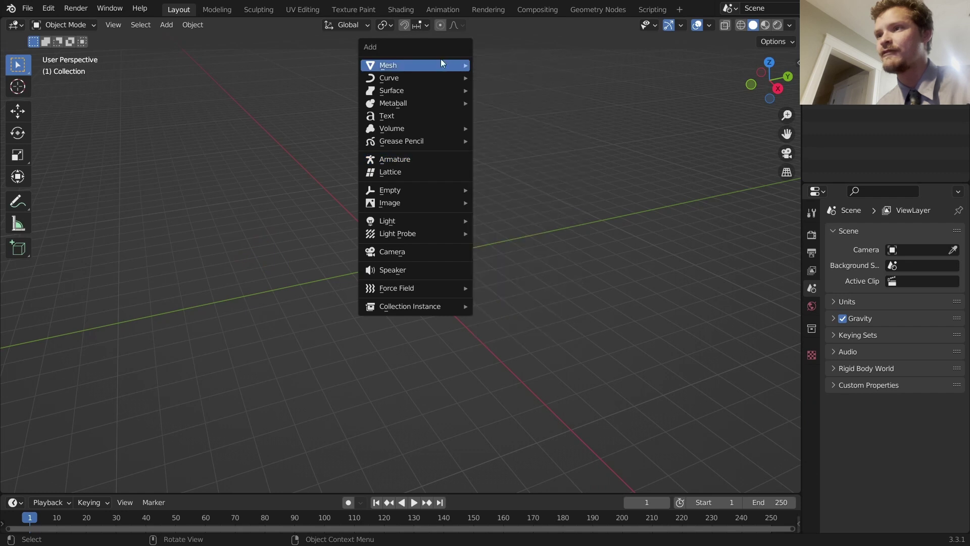
pyautogui.moveTo(441, 59)
pyautogui.click(520, 65)
pyautogui.click(769, 62)
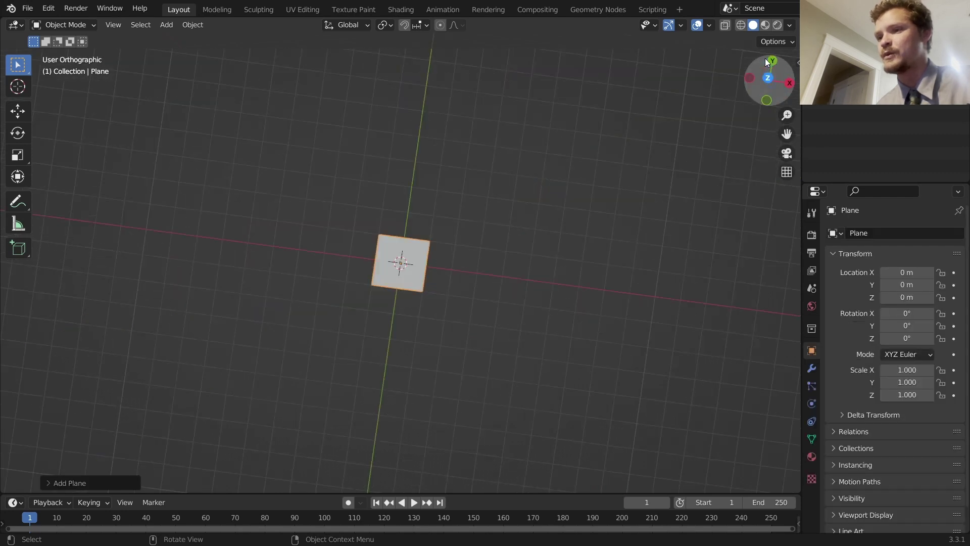
pyautogui.scroll(7, 414, 284)
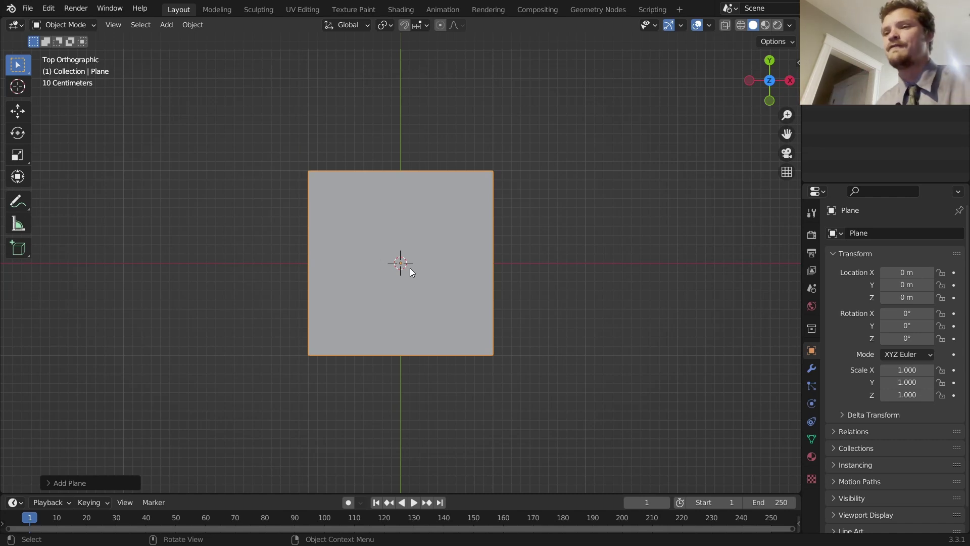
# Step: Extrude the plane's positive-X edge 2 m along the X axis in Edit Mode
pyautogui.press('Tab')
pyautogui.press('2')
pyautogui.click(488, 253)
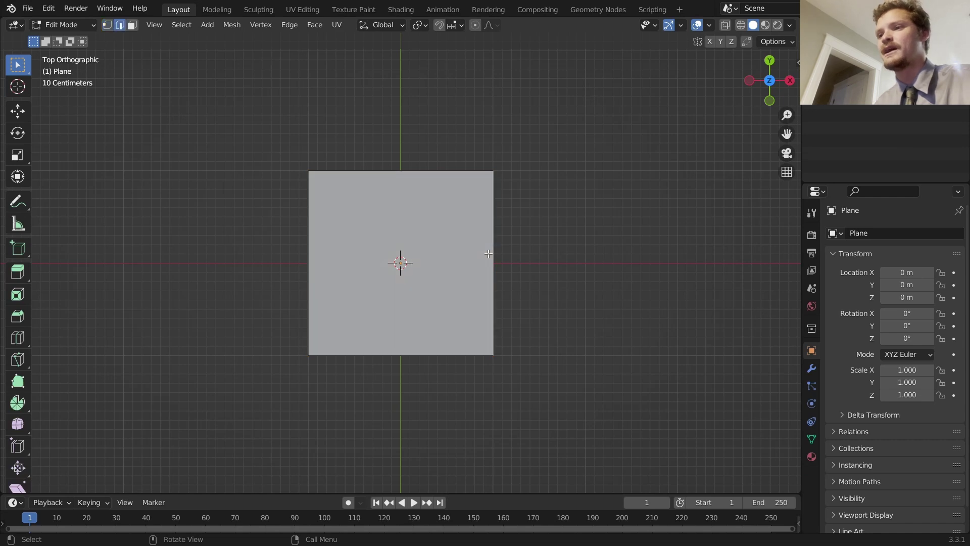
pyautogui.scroll(-2, 488, 255)
pyautogui.press('g')
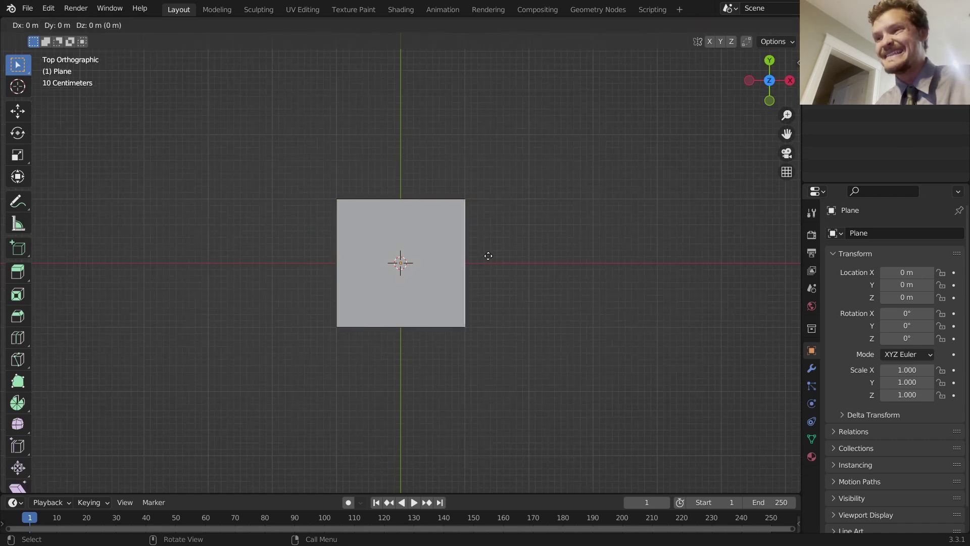
pyautogui.press('x')
pyautogui.press('2')
pyautogui.press('Return')
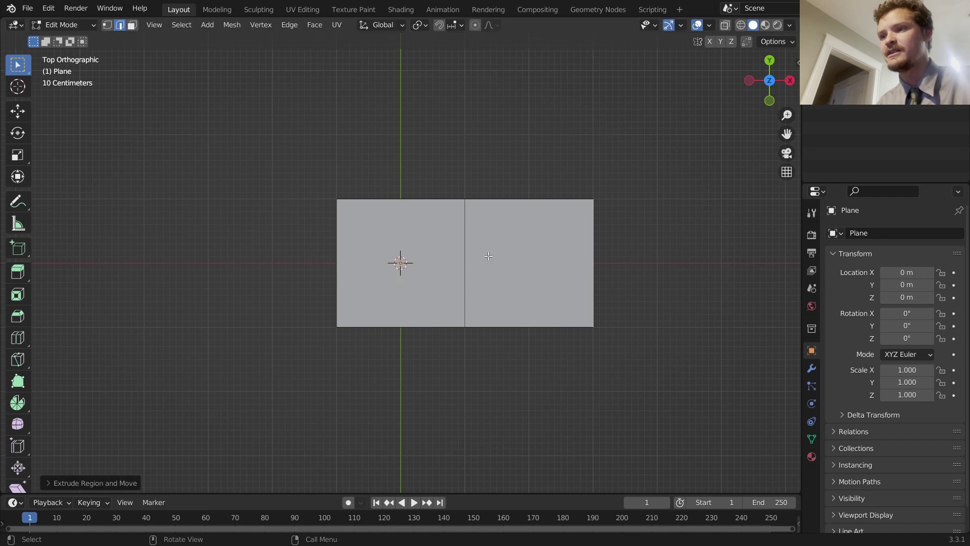
# Step: Extrude the central square's negative-X edge by -2 m along the X axis
pyautogui.click(338, 246)
pyautogui.press('e')
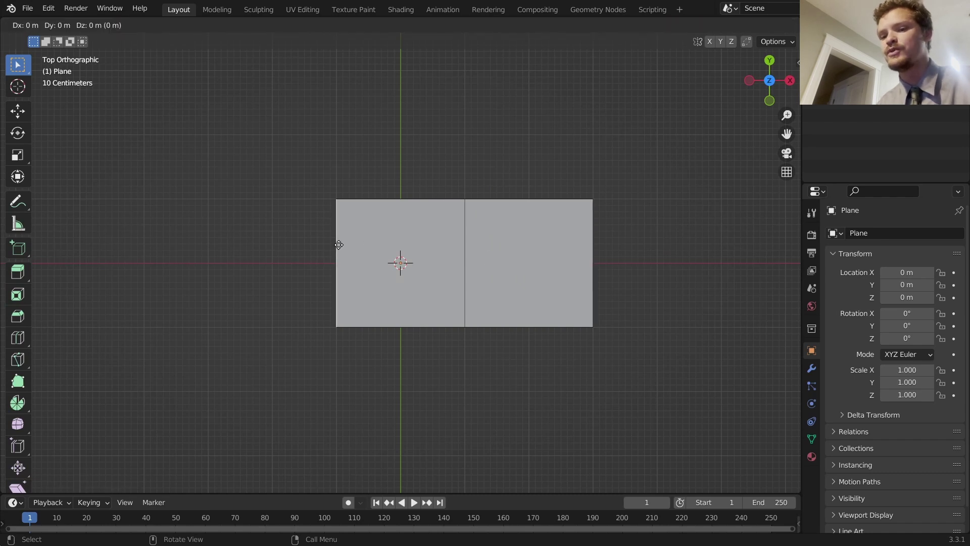
pyautogui.press('x')
pyautogui.press('-')
pyautogui.press('2')
pyautogui.press('Return')
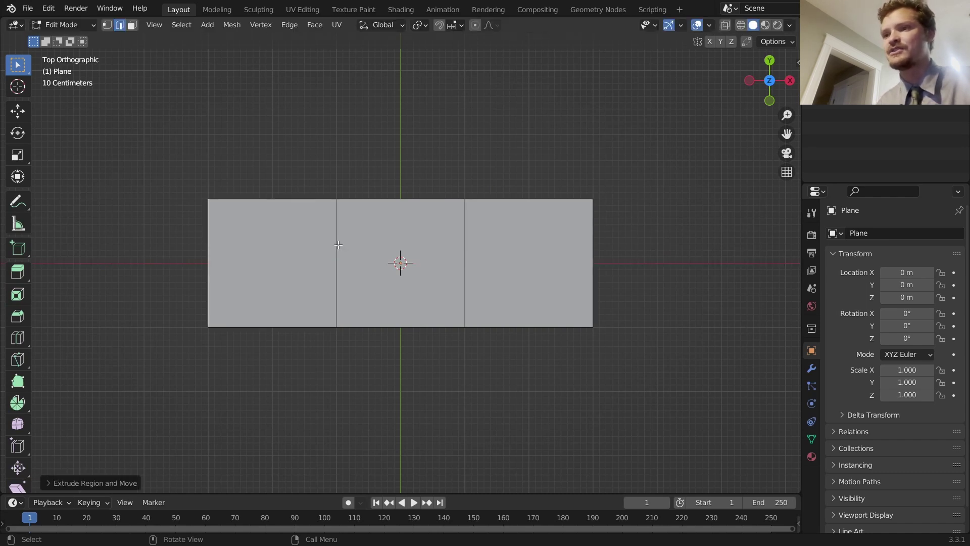
# Step: Extrude the central square's positive-Y edge 2 m along the Y axis
pyautogui.click(399, 207)
pyautogui.press('e')
pyautogui.press('y')
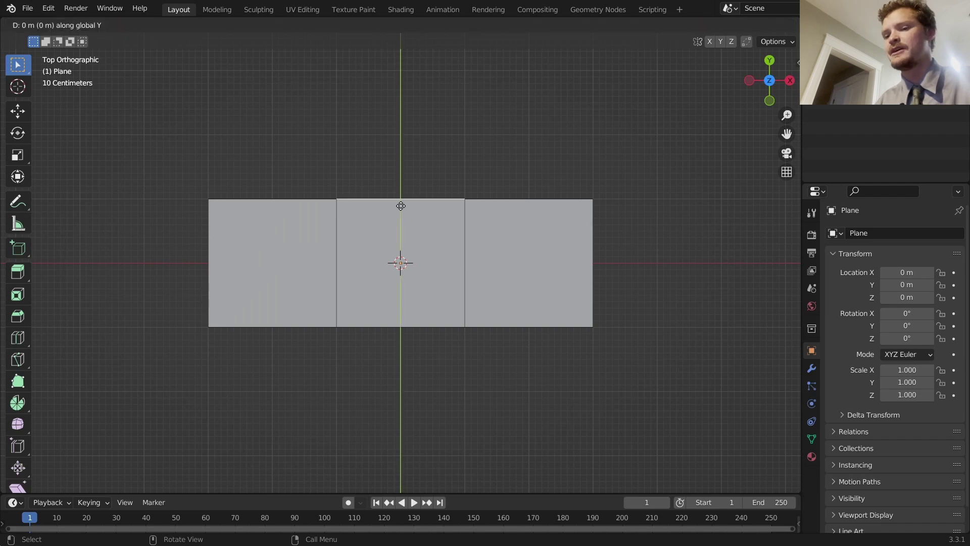
pyautogui.press('2')
pyautogui.press('Return')
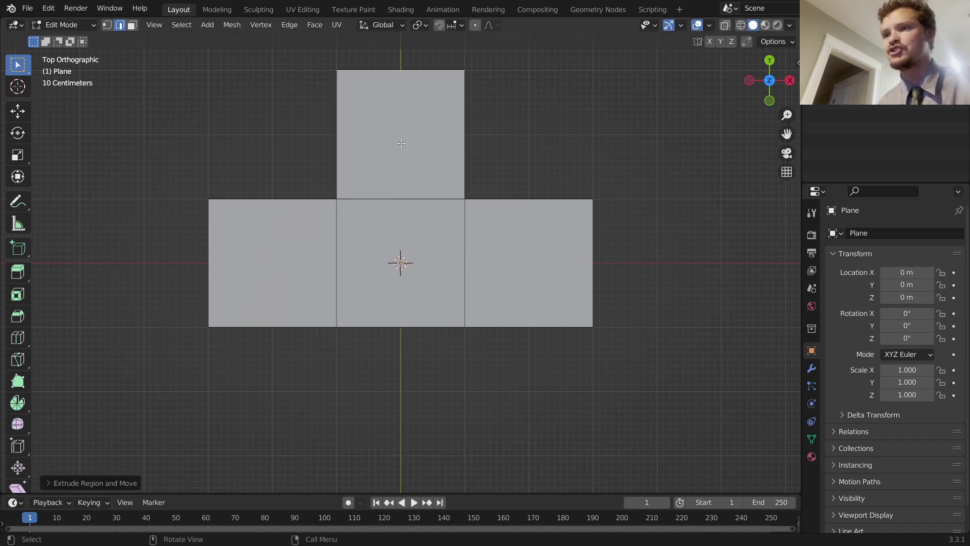
# Step: Extrude the central square's negative-Y edge by -2 m along the Y axis
pyautogui.scroll(-2, 434, 258)
pyautogui.click(419, 301)
pyautogui.press('e')
pyautogui.press('y')
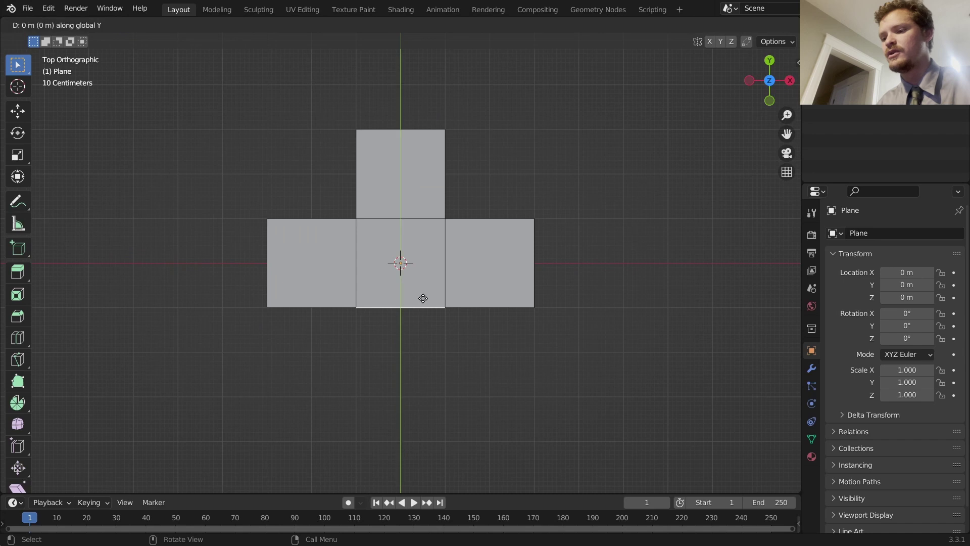
pyautogui.press('-')
pyautogui.press('2')
pyautogui.press('Return')
# Step: Extrude the new end edge another -2 m along Y to complete the cross-shaped net, and return to Object Mode
pyautogui.press('e')
pyautogui.press('y')
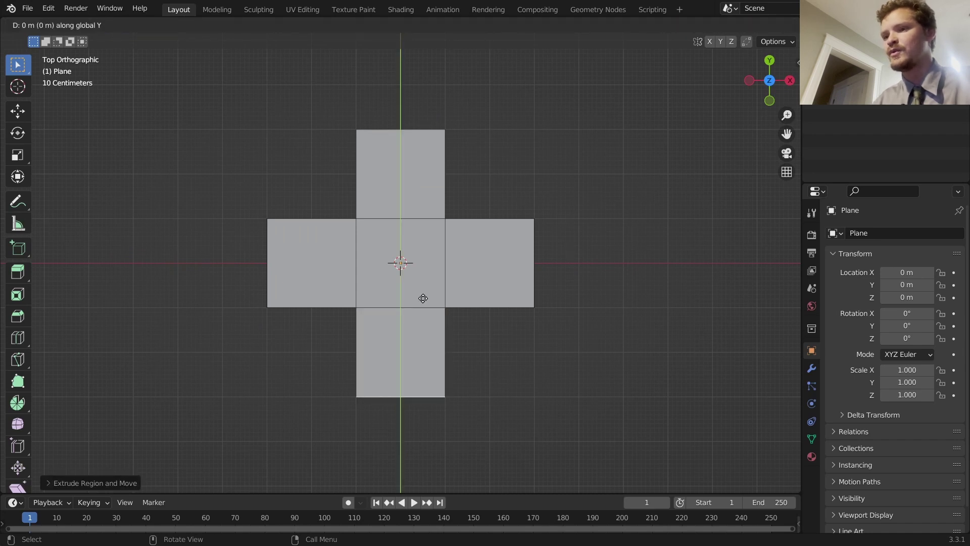
pyautogui.press('-')
pyautogui.press('2')
pyautogui.press('Return')
pyautogui.press('Tab')
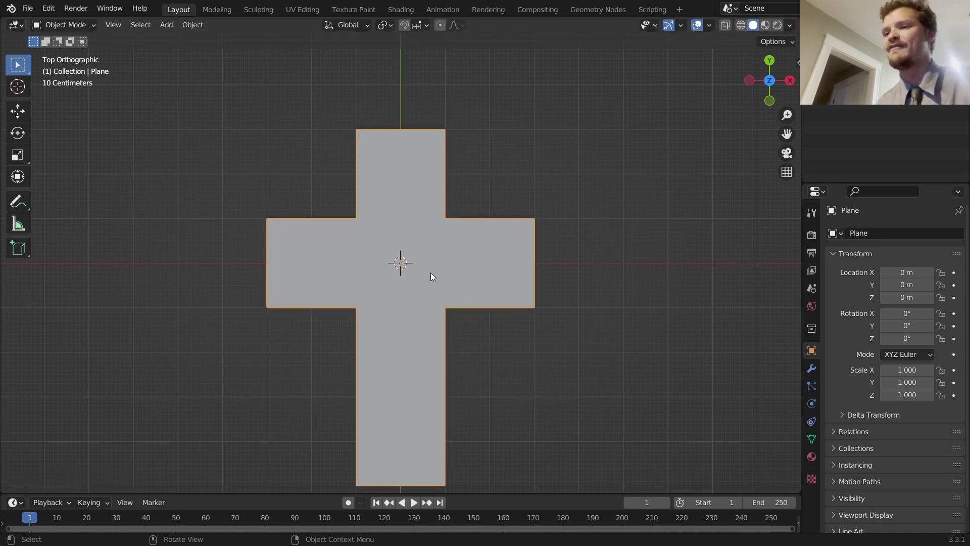
# Step: Annotate the side and upper flaps with curved fold-direction arrows, and erase the marks again
pyautogui.moveTo(465, 297); pyautogui.dragTo(470, 222, button='middle')
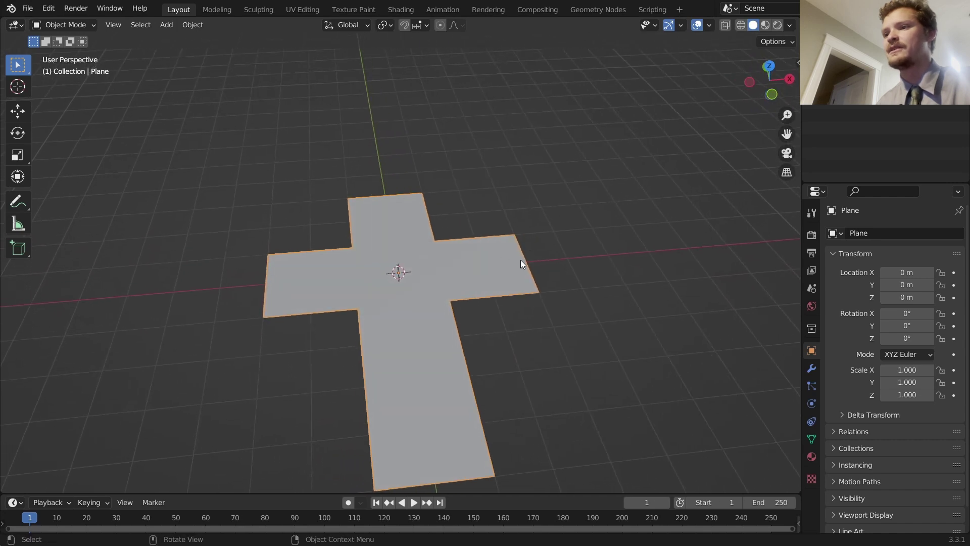
pyautogui.moveTo(522, 259)
pyautogui.mouseDown()
pyautogui.moveTo(444, 174)
pyautogui.moveTo(453, 193)
pyautogui.moveTo(462, 169)
pyautogui.mouseUp()
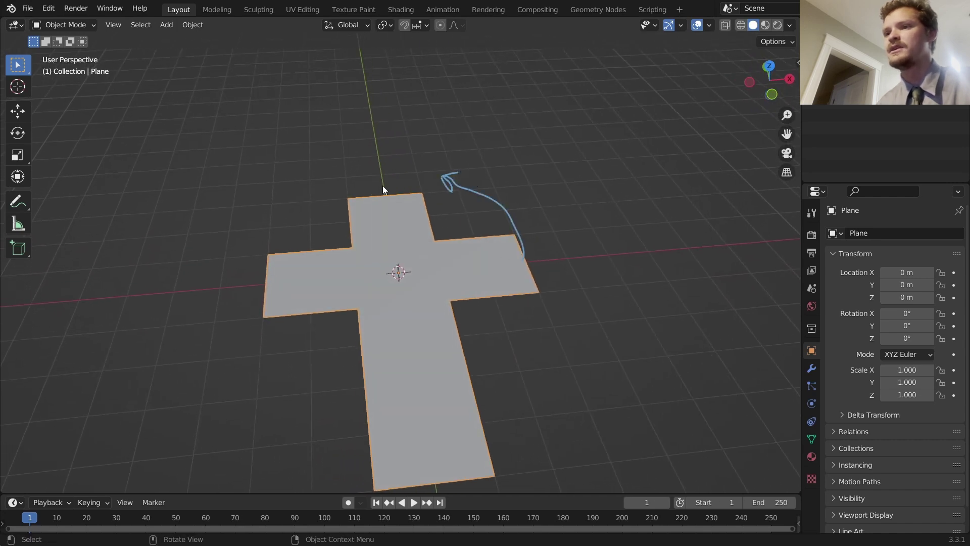
pyautogui.moveTo(383, 188)
pyautogui.mouseDown()
pyautogui.moveTo(405, 172)
pyautogui.moveTo(409, 193)
pyautogui.mouseUp()
pyautogui.moveTo(256, 269)
pyautogui.mouseDown()
pyautogui.moveTo(336, 202)
pyautogui.moveTo(350, 222)
pyautogui.moveTo(339, 225)
pyautogui.mouseUp()
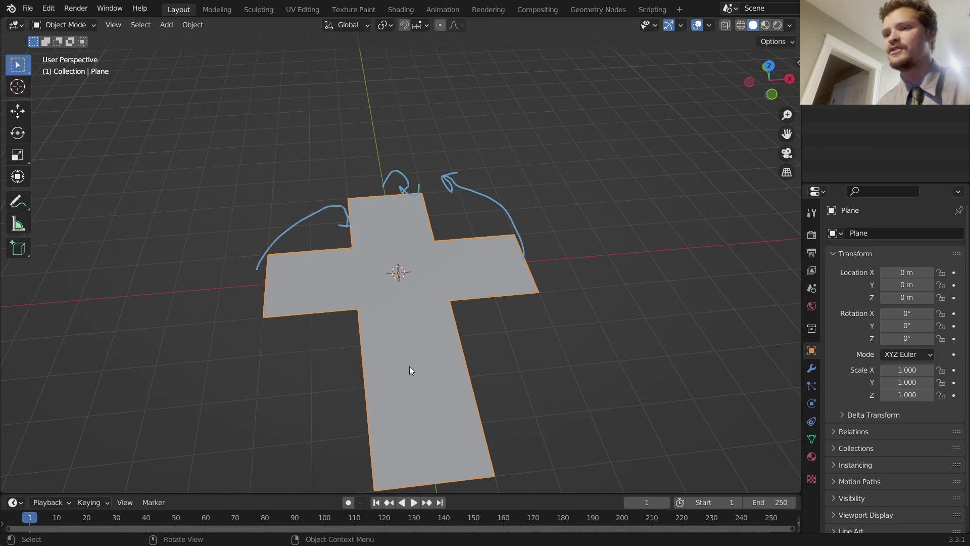
pyautogui.moveTo(262, 264)
pyautogui.keyDown('ctrl'); pyautogui.mouseDown()
pyautogui.moveTo(450, 210)
pyautogui.moveTo(534, 213)
pyautogui.moveTo(503, 210)
pyautogui.moveTo(502, 195)
pyautogui.moveTo(596, 204)
pyautogui.moveTo(495, 243)
pyautogui.moveTo(513, 261)
pyautogui.mouseUp(); pyautogui.keyUp('ctrl')
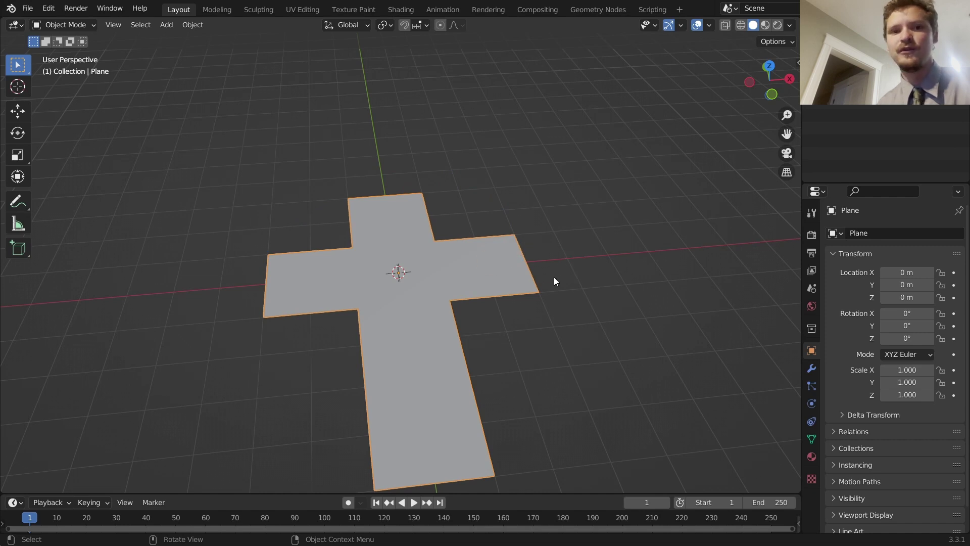
# Step: Show the net in wireframe from above and add an armature at the origin
pyautogui.click(769, 67)
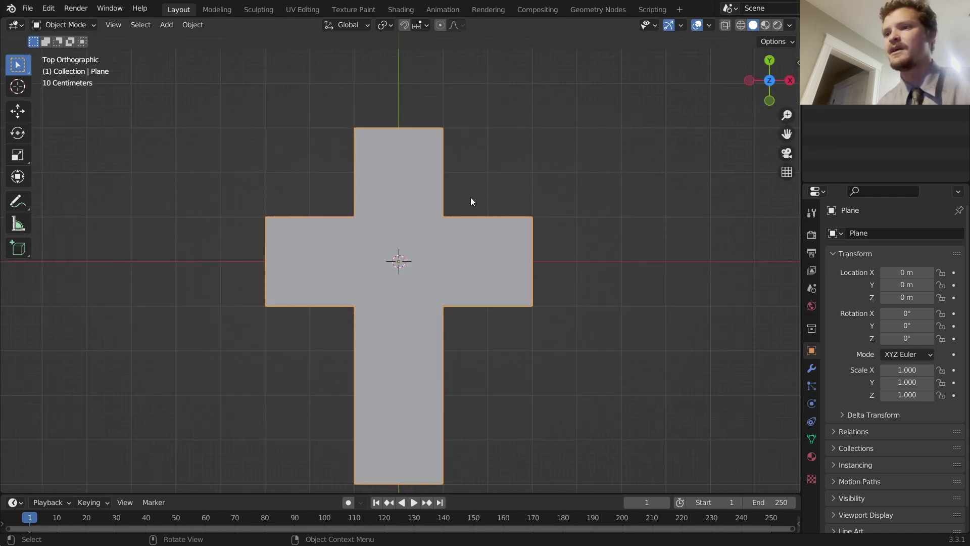
pyautogui.click(741, 25)
pyautogui.hotkey('shift', 'a')
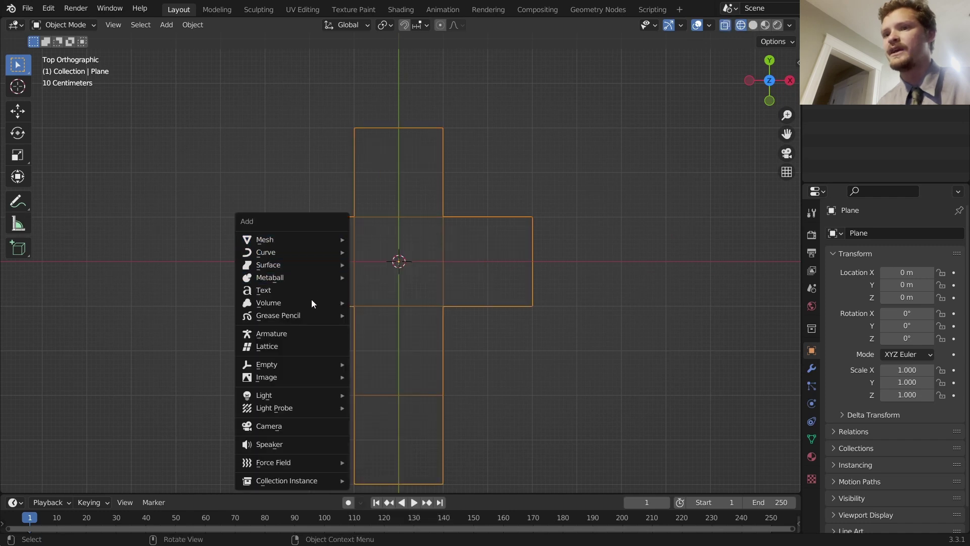
pyautogui.click(303, 333)
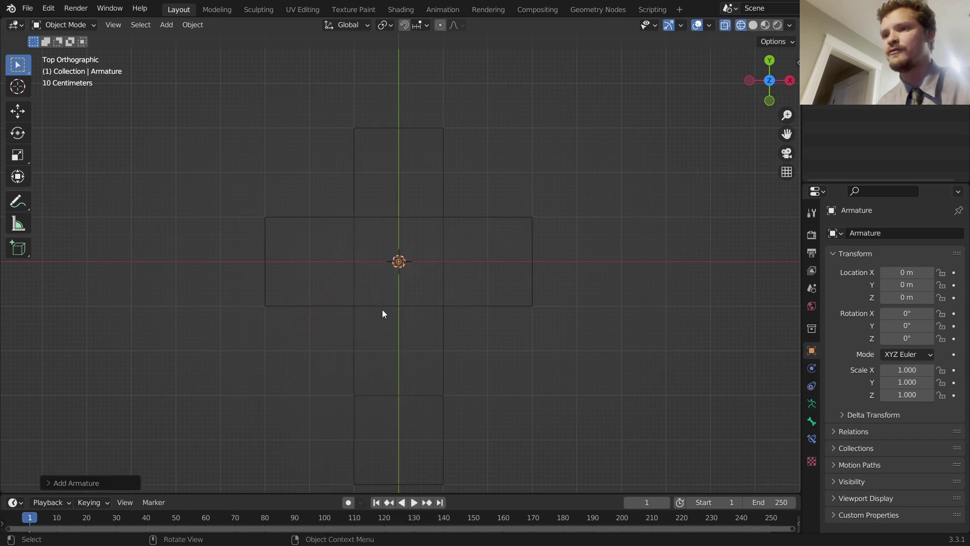
pyautogui.scroll(4, 407, 287)
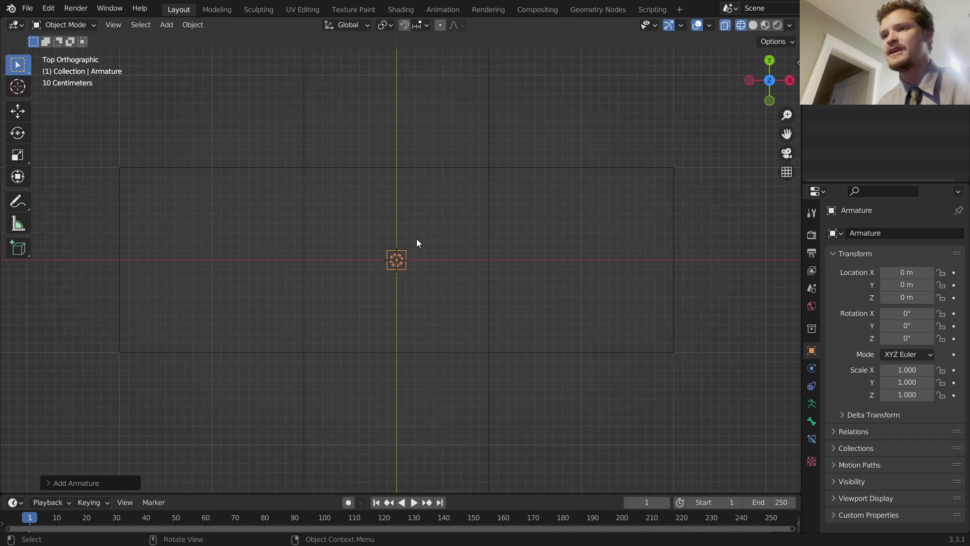
pyautogui.click(502, 265)
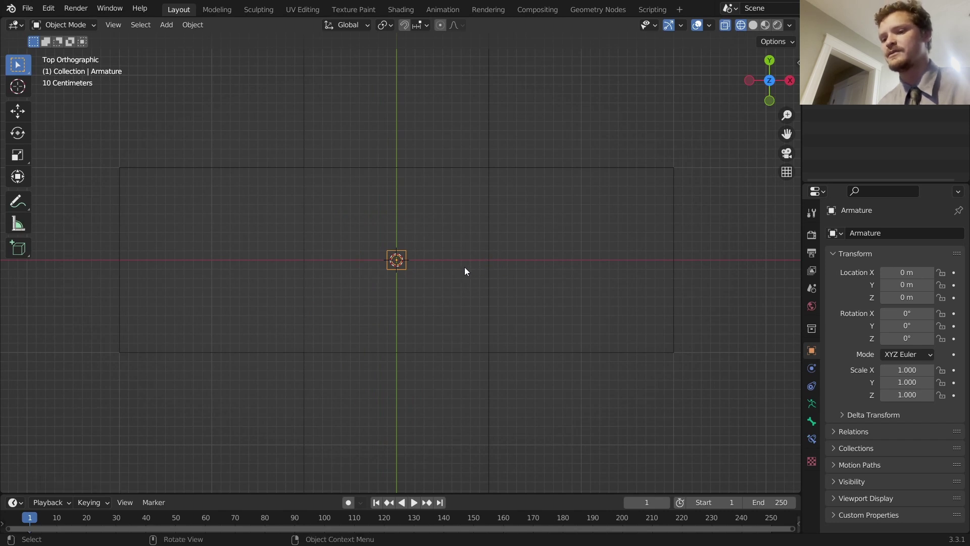
pyautogui.press('g')
pyautogui.press('y')
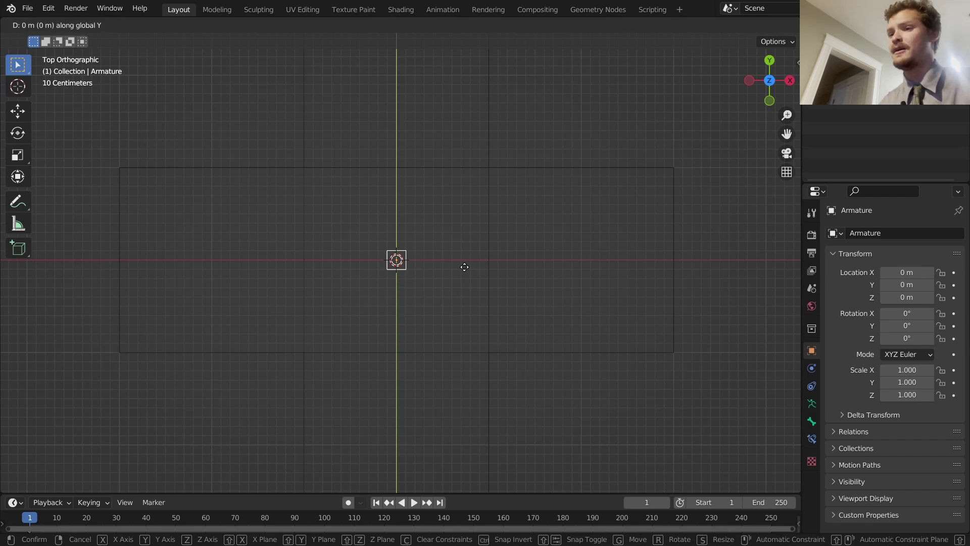
pyautogui.click(464, 267)
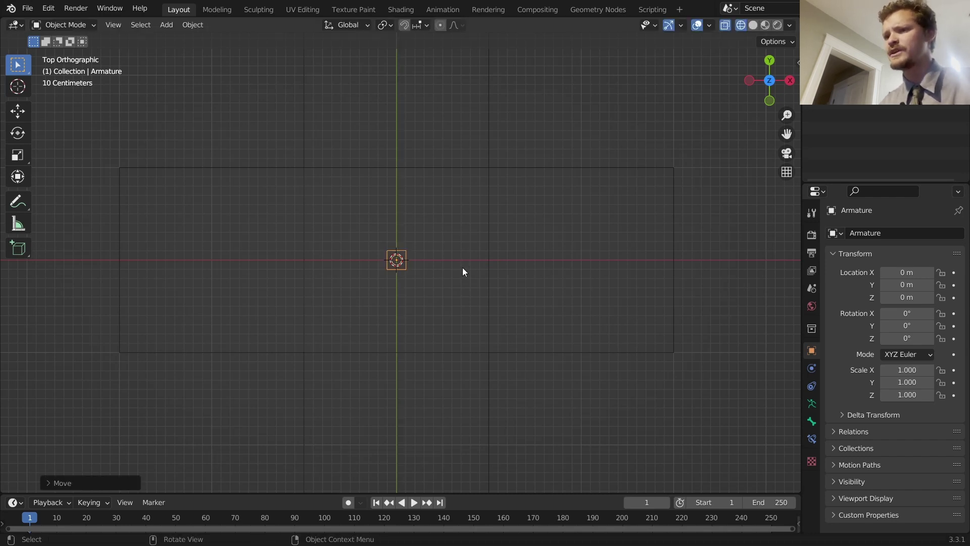
pyautogui.press('Tab')
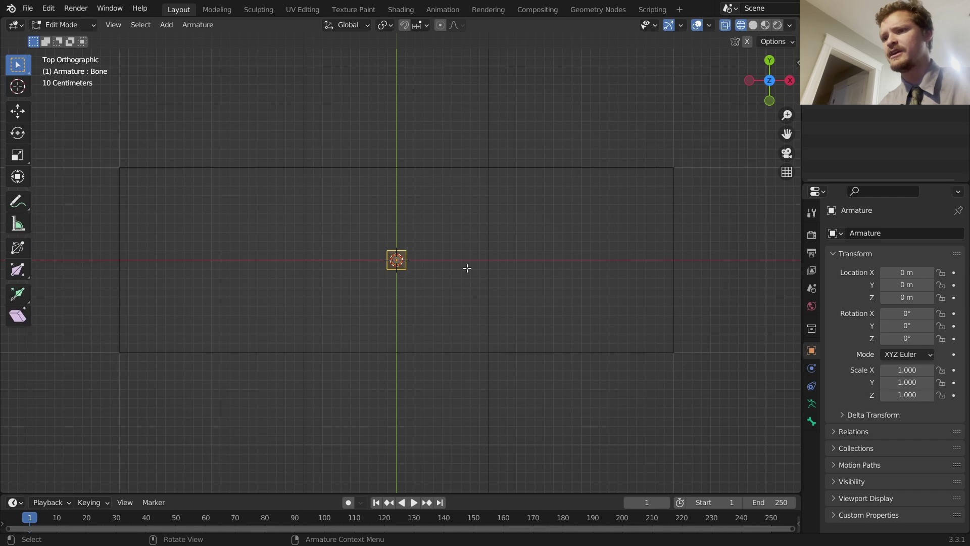
pyautogui.press('e')
pyautogui.press('y')
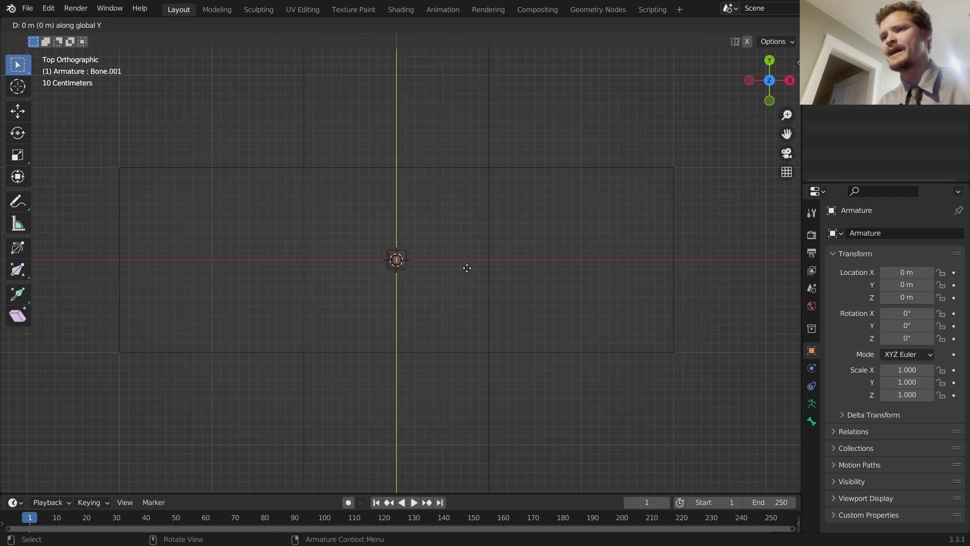
pyautogui.press('1')
pyautogui.press('Return')
pyautogui.hotkey('ctrl', 'z')
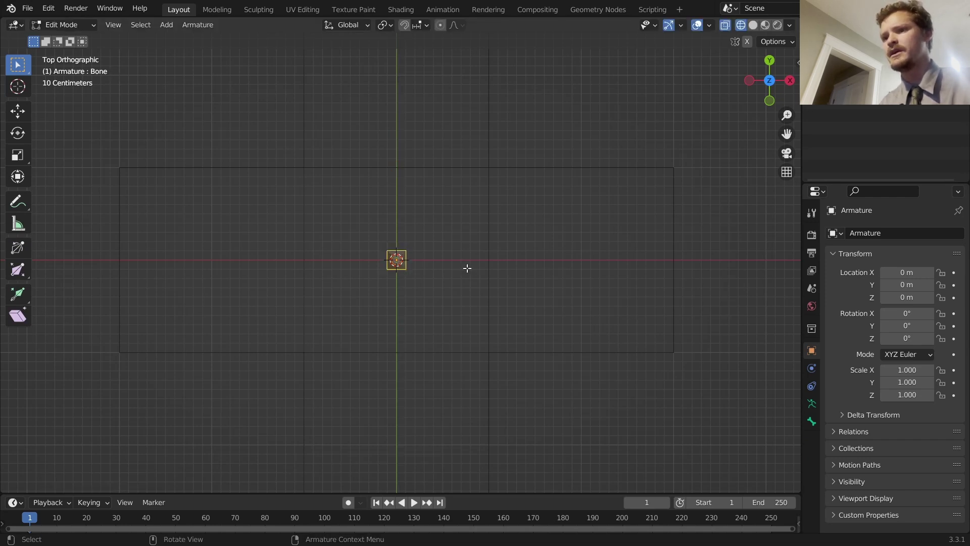
# Step: Move the armature 1 m along the Y axis in Object Mode, onto the fold line of the positive-Y flap
pyautogui.moveTo(442, 293); pyautogui.dragTo(385, 209, button='middle')
pyautogui.hotkey('alt', 'a')
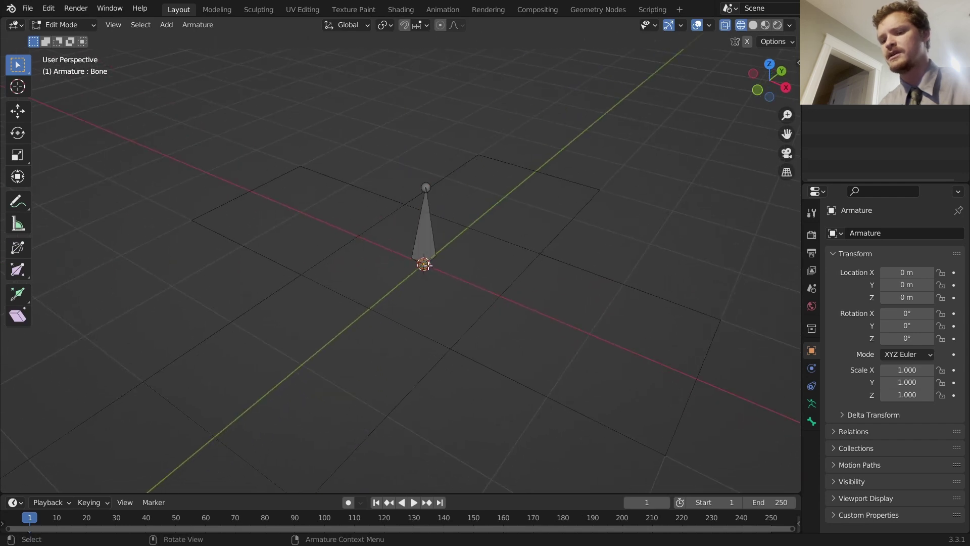
pyautogui.press('Tab')
pyautogui.press('g')
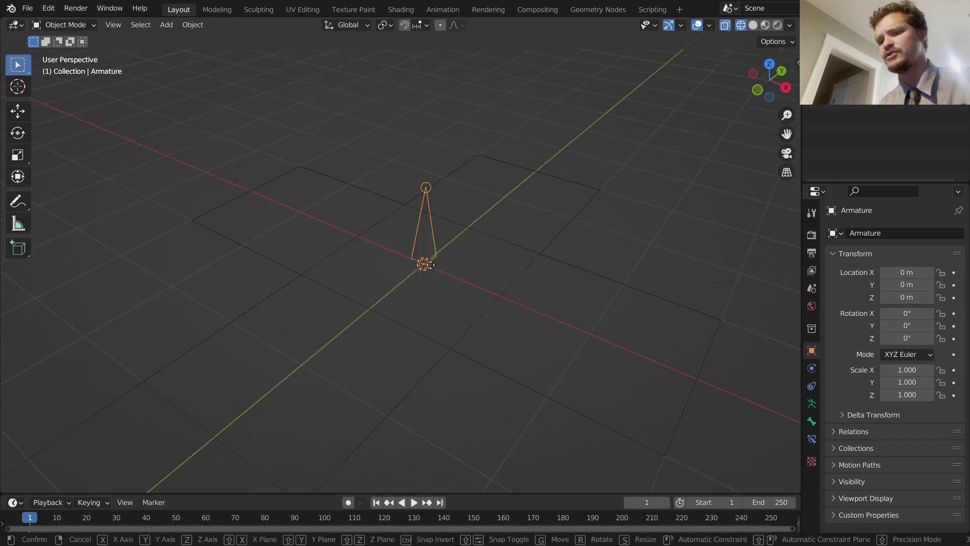
pyautogui.press('y')
pyautogui.press('1')
pyautogui.press('Return')
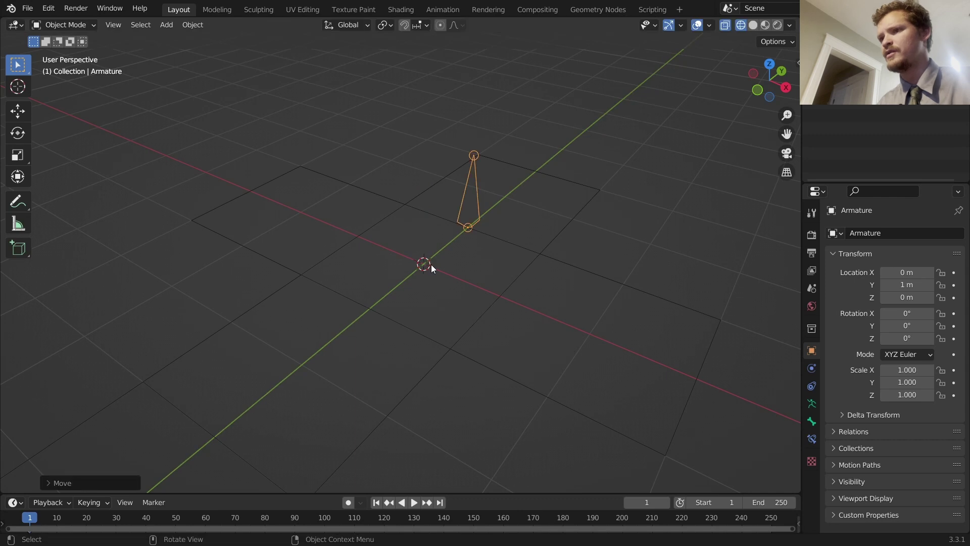
# Step: Move the bone's tip 2 m along the Y axis in Edit Mode
pyautogui.press('Tab')
pyautogui.click(473, 155)
pyautogui.press('g')
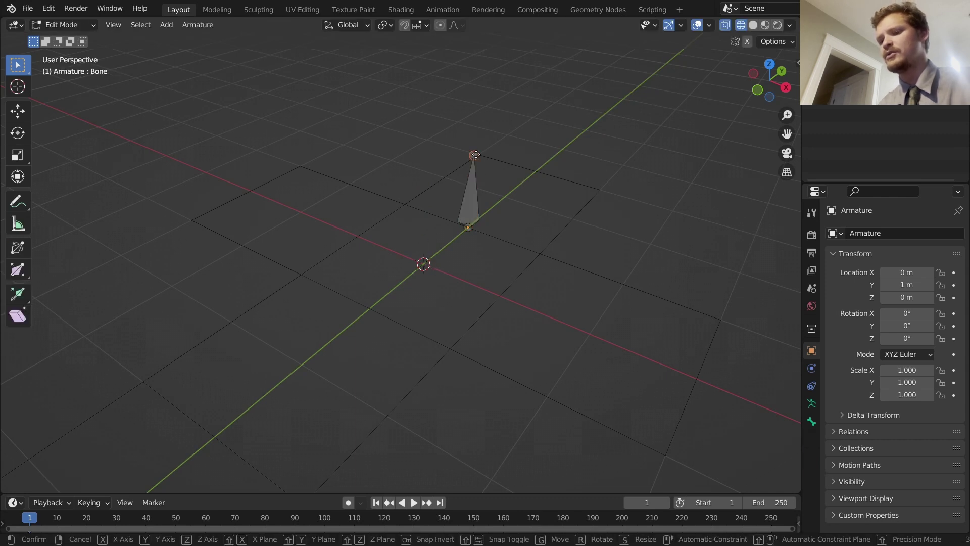
pyautogui.press('y')
pyautogui.press('2')
pyautogui.press('Return')
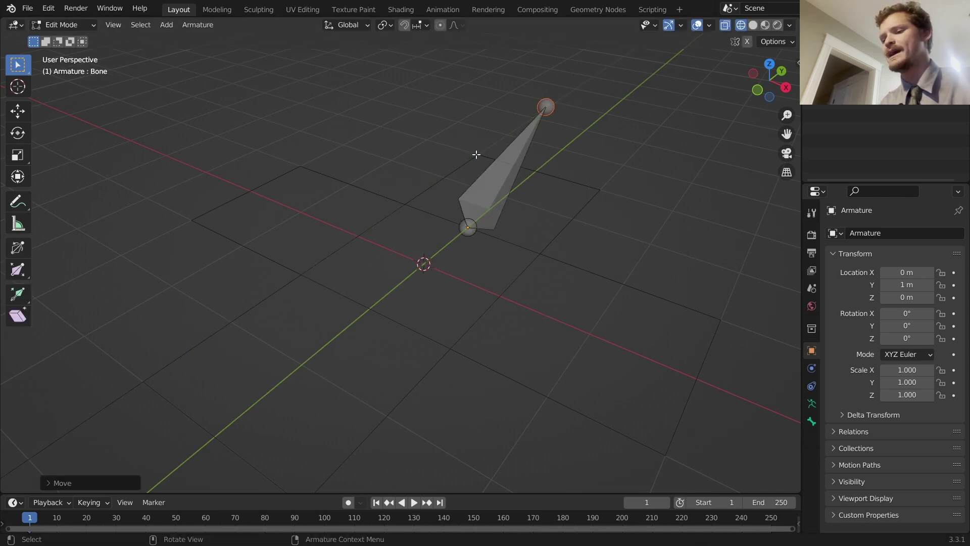
# Step: Move the bone's tip by -1 m along Z so the bone lies flat along the flap, and return to Object Mode
pyautogui.press('g')
pyautogui.press('z')
pyautogui.press('-')
pyautogui.press('1')
pyautogui.press('Return')
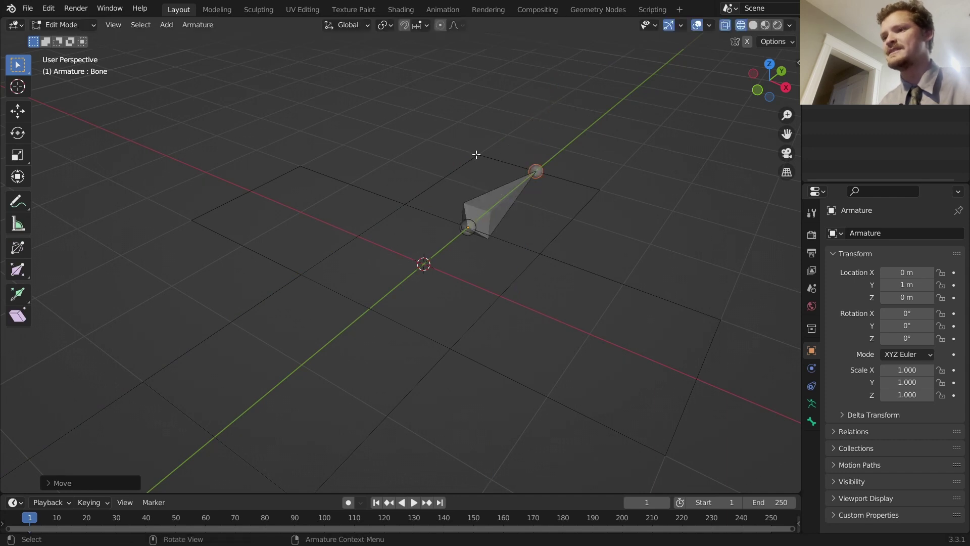
pyautogui.press('Tab')
pyautogui.moveTo(476, 155); pyautogui.dragTo(441, 245, button='middle')
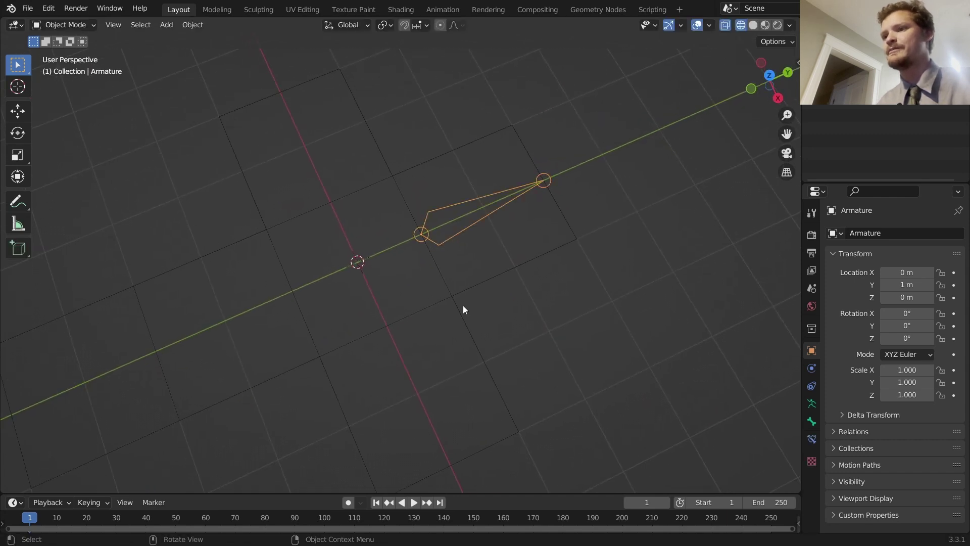
pyautogui.moveTo(455, 301); pyautogui.dragTo(397, 176)
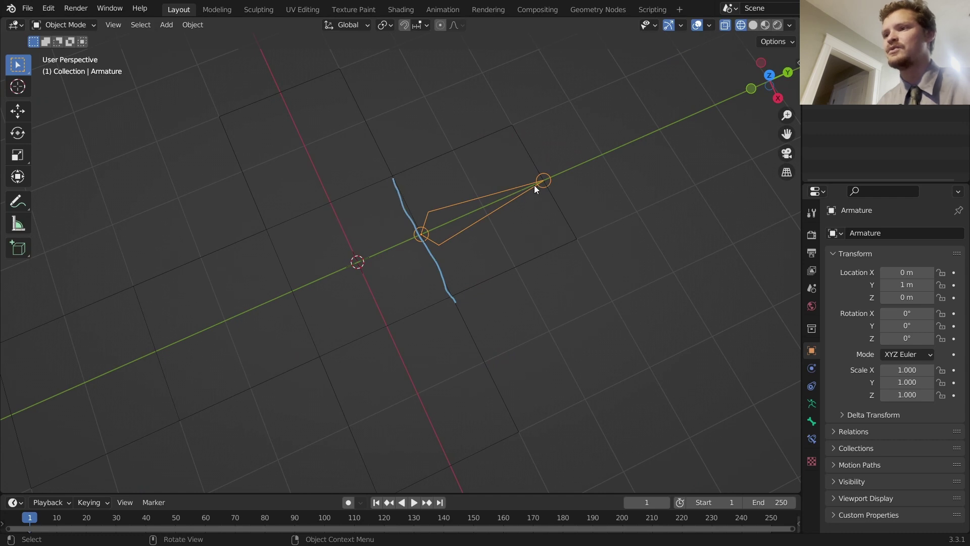
pyautogui.moveTo(535, 185)
pyautogui.mouseDown()
pyautogui.moveTo(556, 181)
pyautogui.moveTo(531, 187)
pyautogui.moveTo(548, 190)
pyautogui.mouseUp()
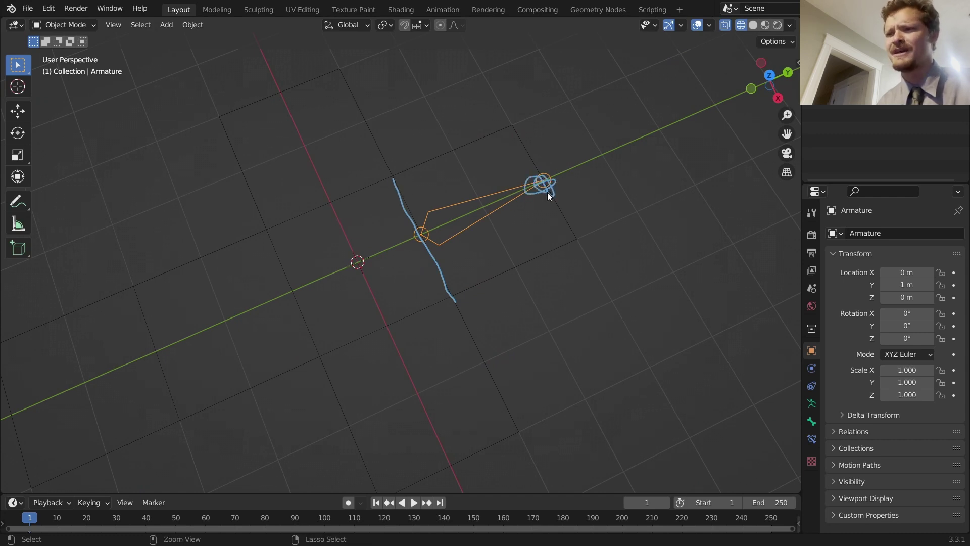
pyautogui.hotkey('ctrl', 'z')
pyautogui.hotkey('ctrl', 'z')
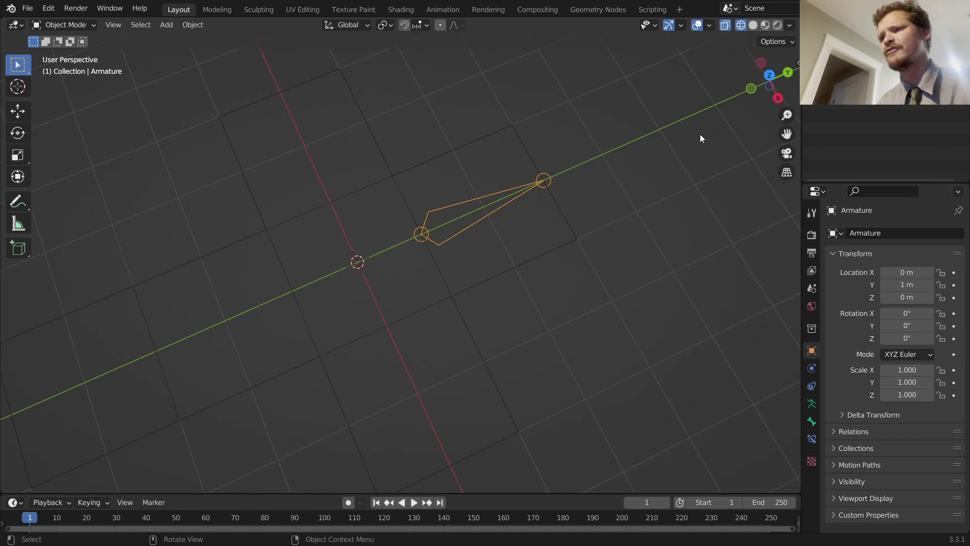
# Step: Duplicate the armature's bone in Edit Mode and move the copy -1 m along the Y axis, working in top view
pyautogui.moveTo(699, 135); pyautogui.dragTo(511, 196, button='middle')
pyautogui.press('Tab')
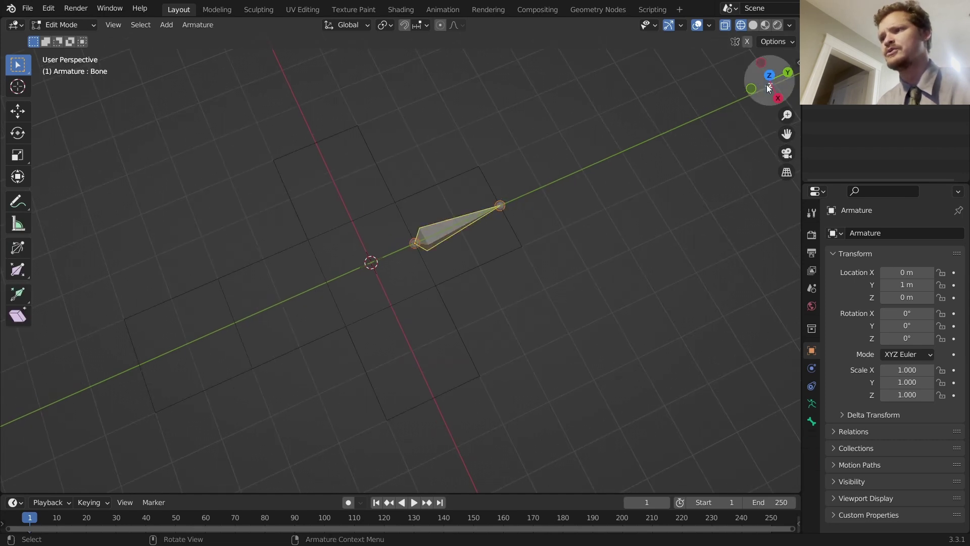
pyautogui.click(766, 79)
pyautogui.press('e')
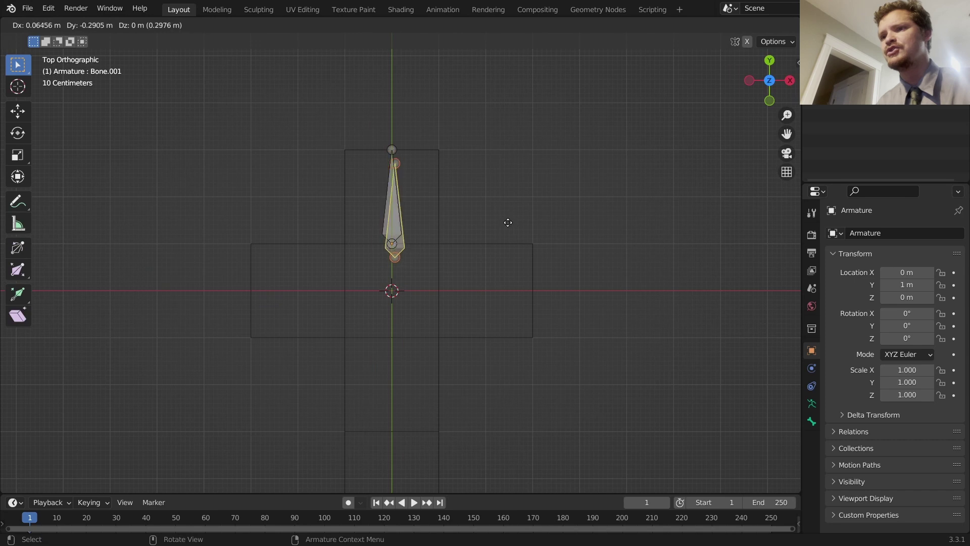
pyautogui.write('y')
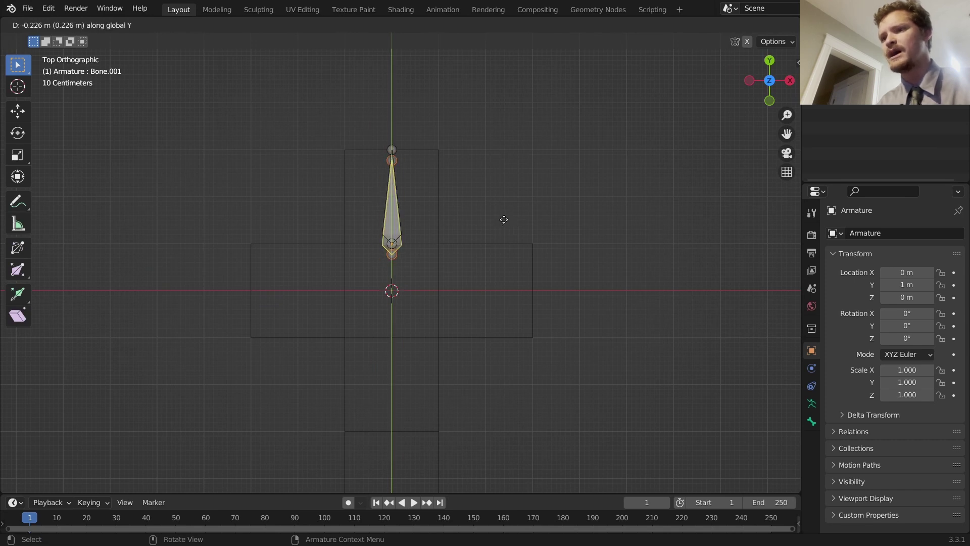
pyautogui.write('1')
pyautogui.press('BackSpace')
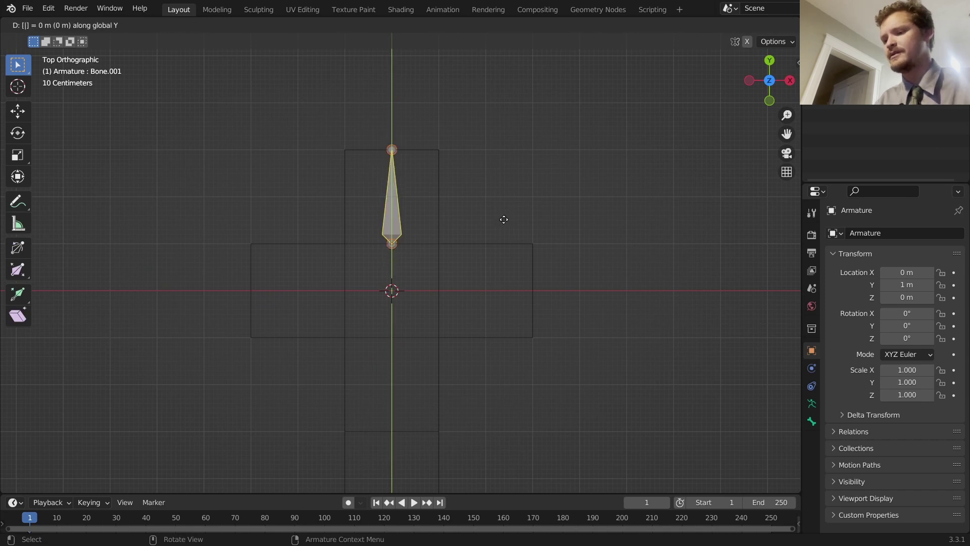
pyautogui.write('-1')
pyautogui.press('Return')
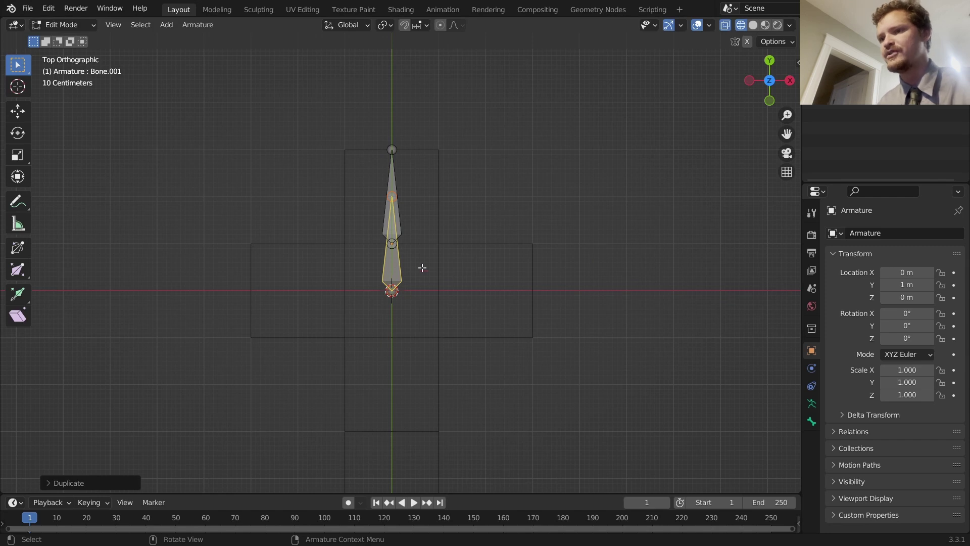
# Step: Move the tip of the duplicated bone 3 m along the X axis
pyautogui.click(364, 186)
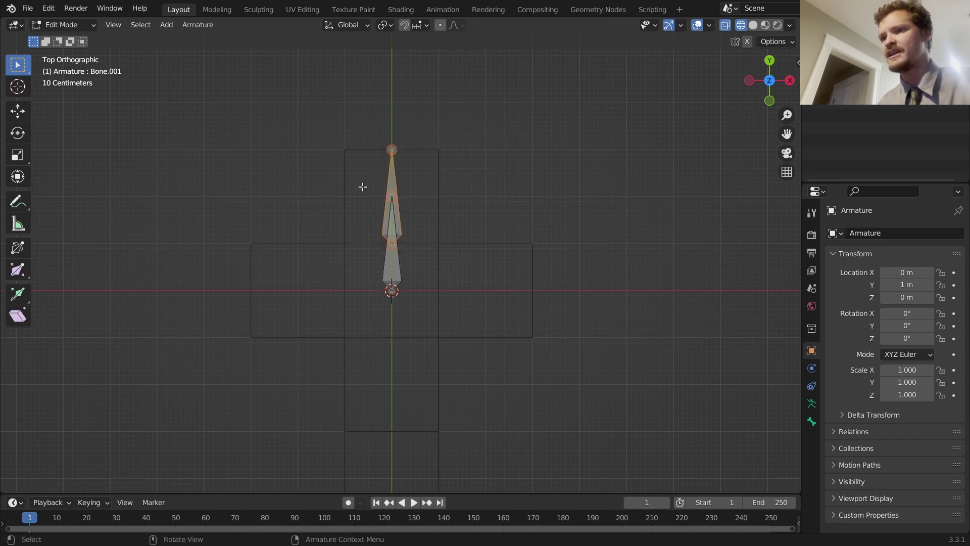
pyautogui.click(395, 202)
pyautogui.press('g')
pyautogui.press('x')
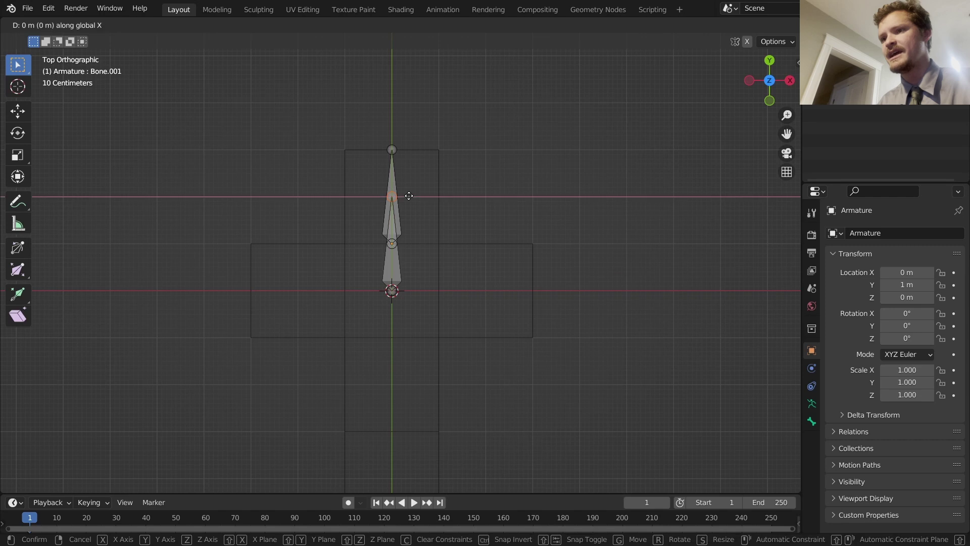
pyautogui.press('3')
pyautogui.press('Return')
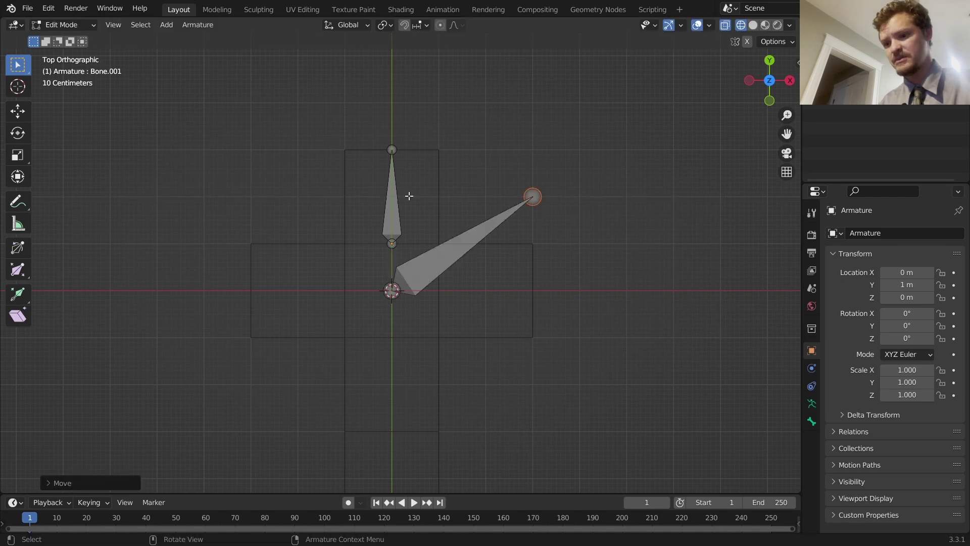
# Step: Move the same bone tip -2 m along the Y axis so the bone lies on the X axis
pyautogui.press('g')
pyautogui.press('y')
pyautogui.press('-')
pyautogui.press('1')
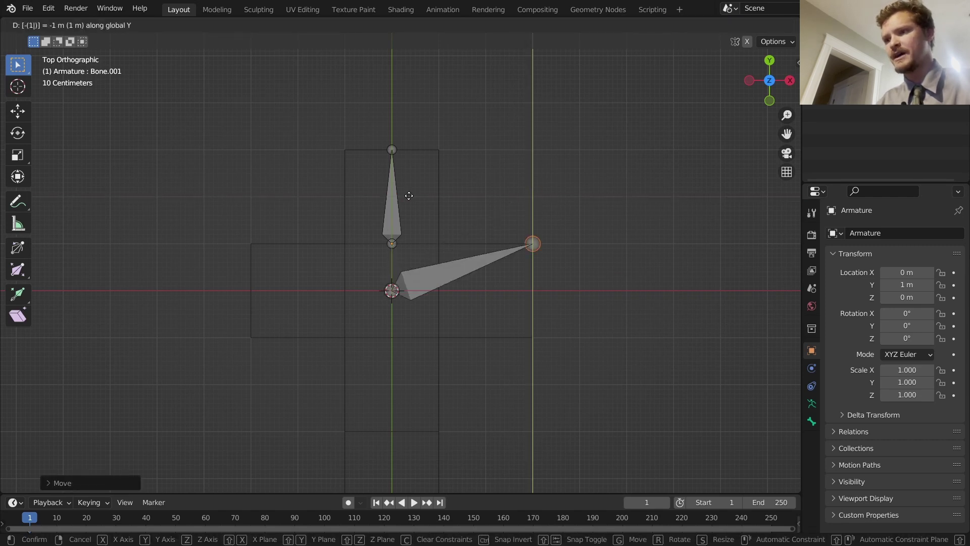
pyautogui.press('BackSpace')
pyautogui.press('2')
pyautogui.press('Return')
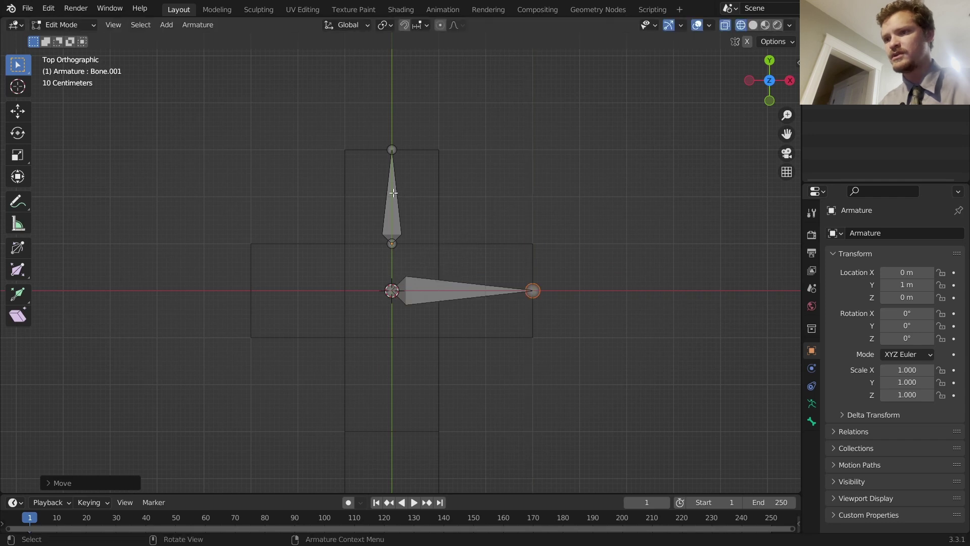
# Step: Move the root of the duplicated bone 1 m along X, onto the fold line of the positive-X flap
pyautogui.moveTo(383, 306); pyautogui.dragTo(418, 272)
pyautogui.press('g')
pyautogui.press('x')
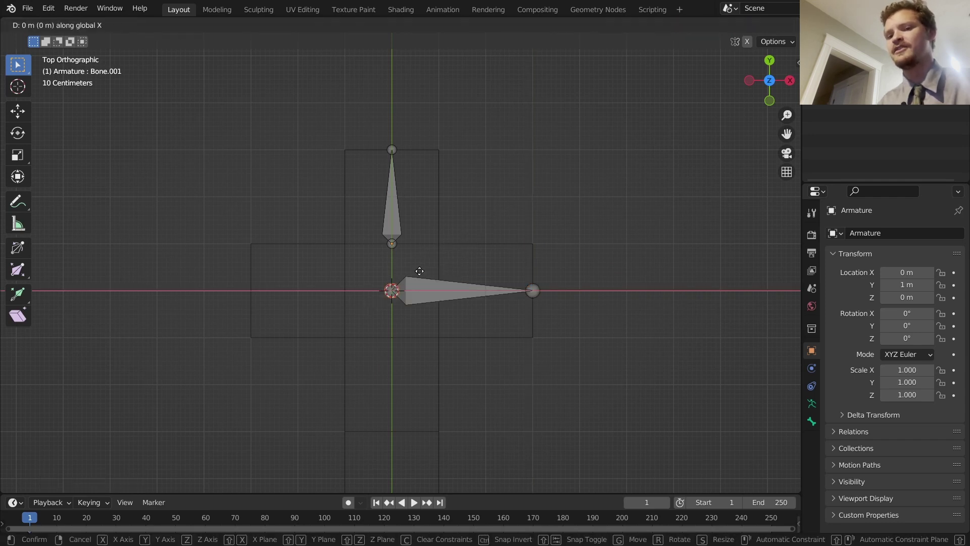
pyautogui.press('1')
pyautogui.press('Return')
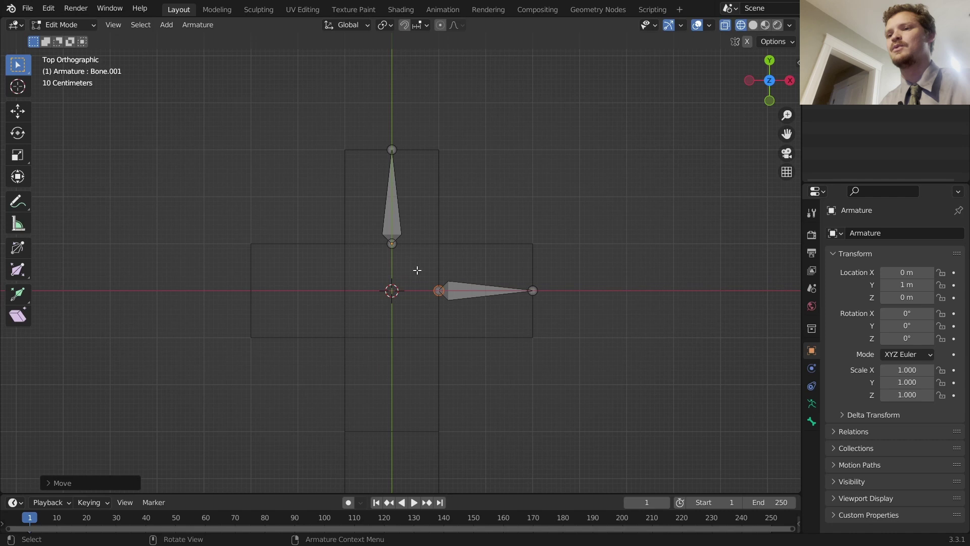
pyautogui.scroll(3, 428, 291)
pyautogui.moveTo(464, 393); pyautogui.dragTo(467, 241)
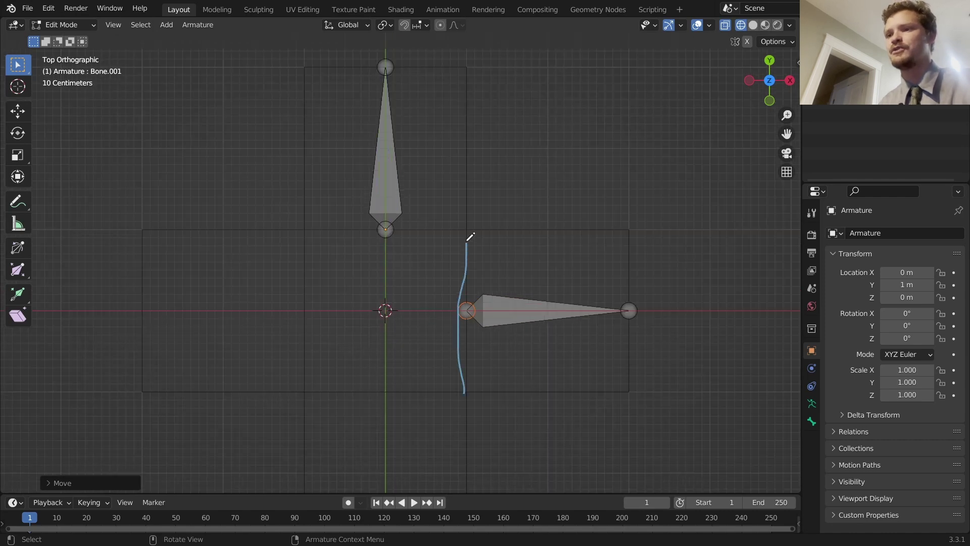
pyautogui.moveTo(286, 243); pyautogui.dragTo(467, 228)
pyautogui.moveTo(291, 267); pyautogui.dragTo(300, 394)
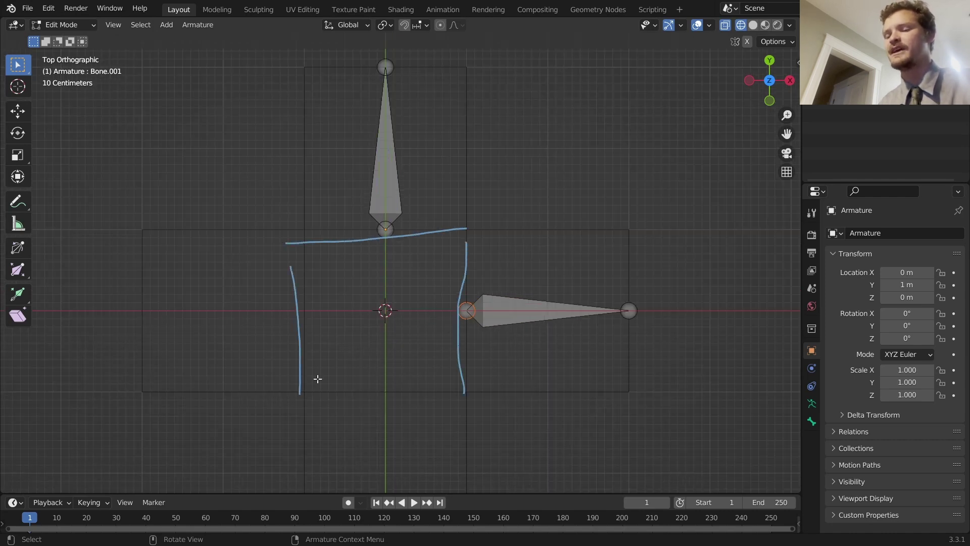
pyautogui.press('Tab')
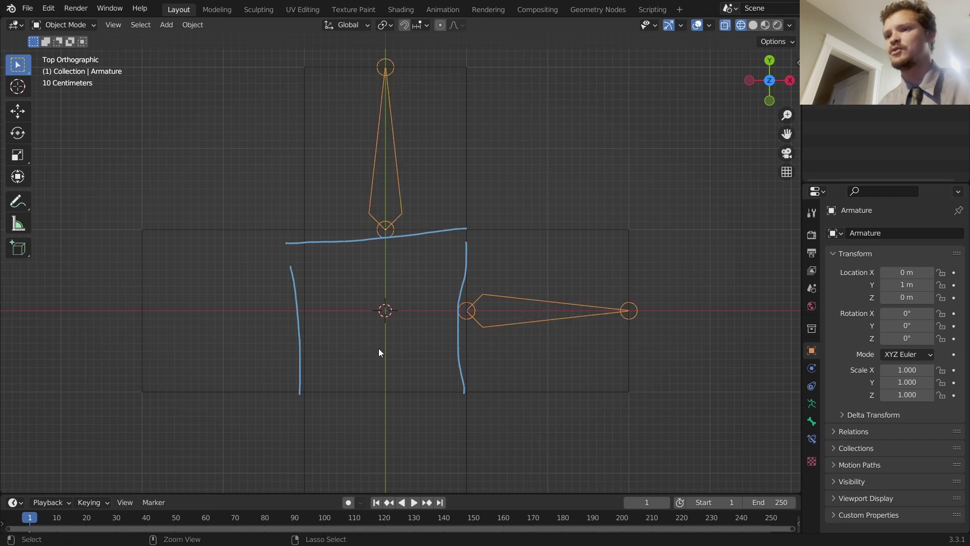
pyautogui.press('Tab')
# Step: Duplicate the positive-X flap's bone in place and set the transform pivot point to 3D Cursor
pyautogui.click(541, 315)
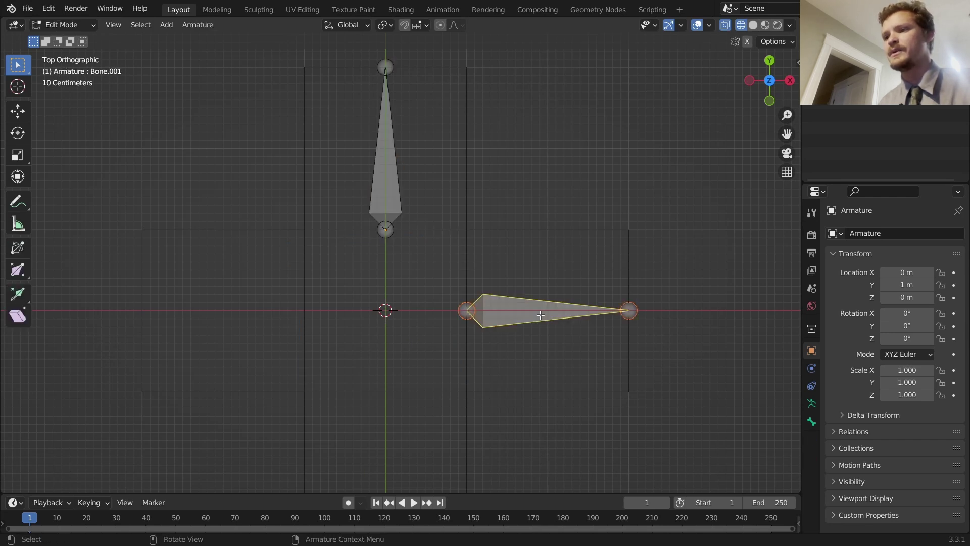
pyautogui.hotkey('shift', 'd')
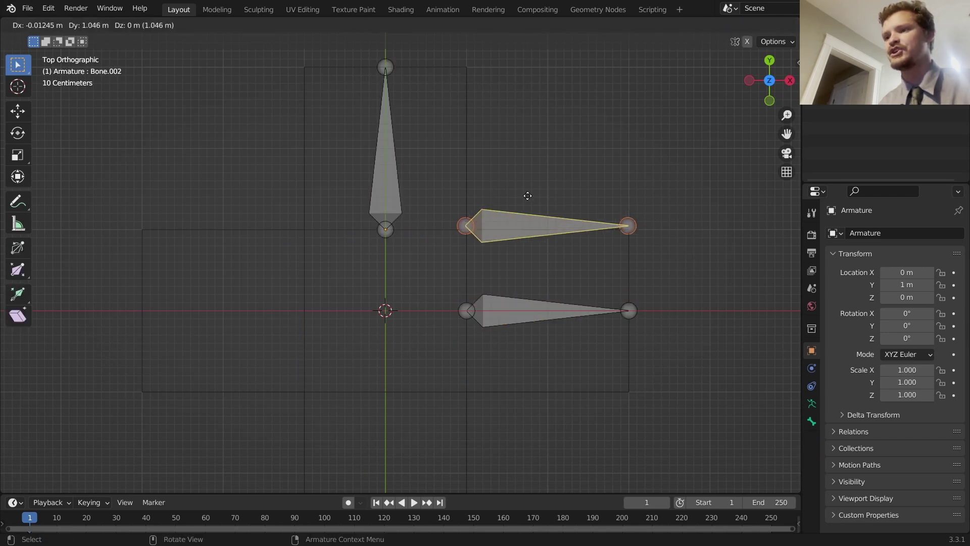
pyautogui.press('Escape')
pyautogui.click(385, 25)
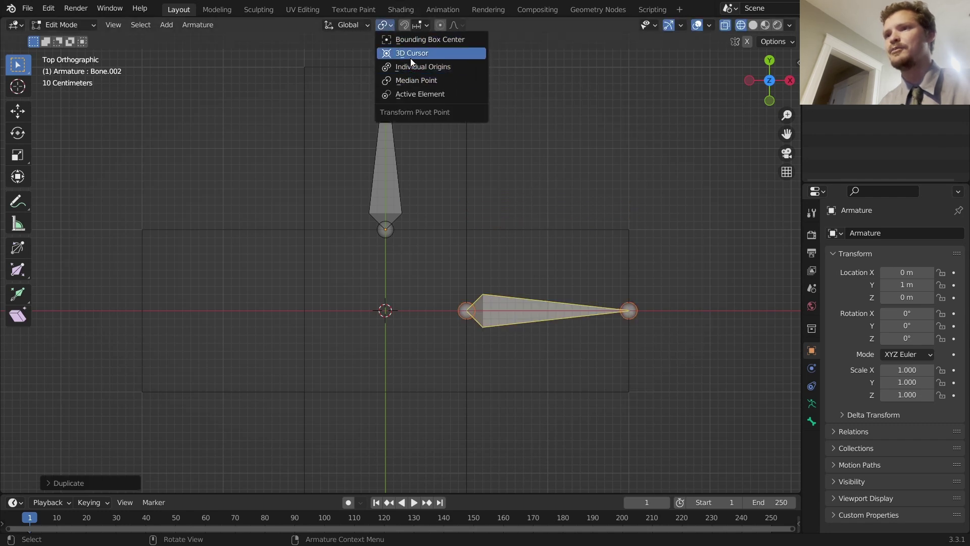
pyautogui.click(411, 59)
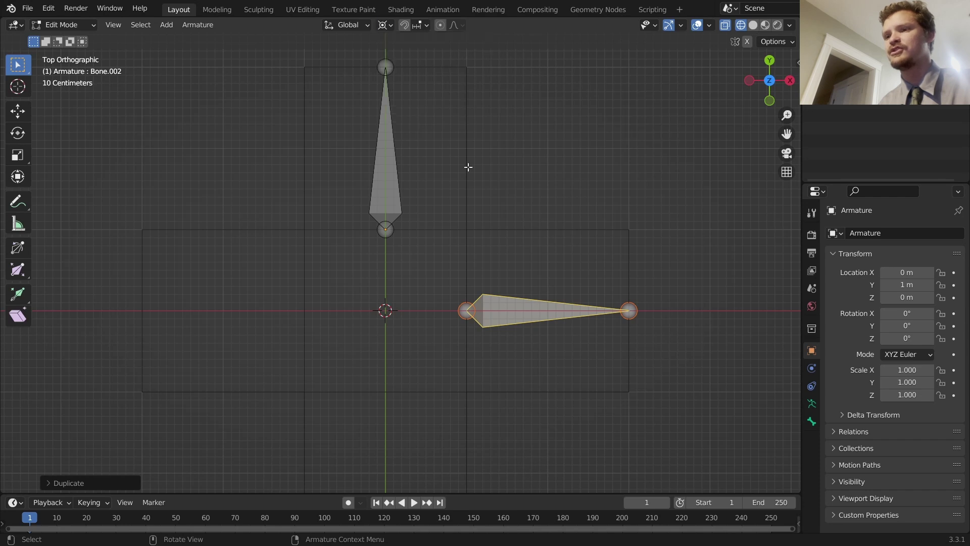
# Step: Rotate the duplicated bone 180° around the 3D cursor, onto the negative-X flap
pyautogui.press('s')
pyautogui.press('r')
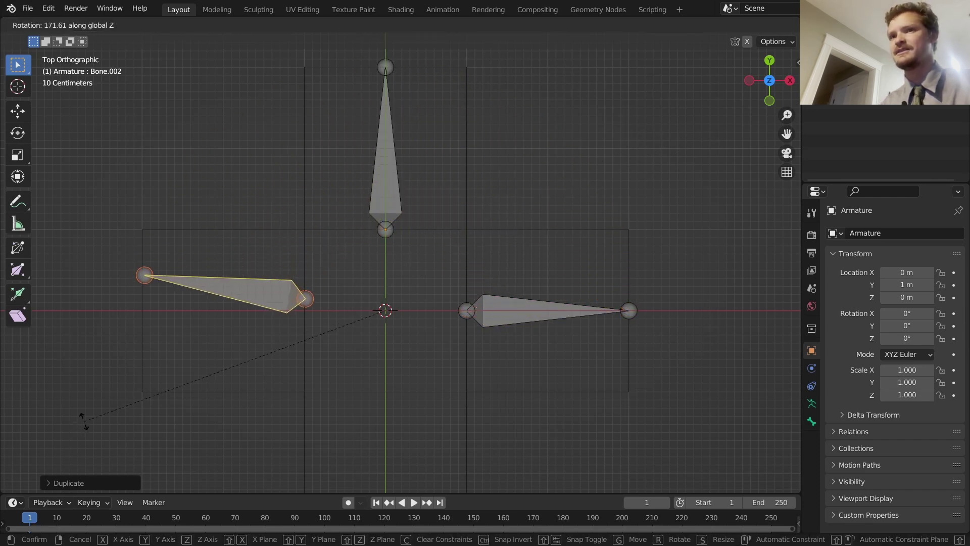
pyautogui.write('180')
pyautogui.press('Return')
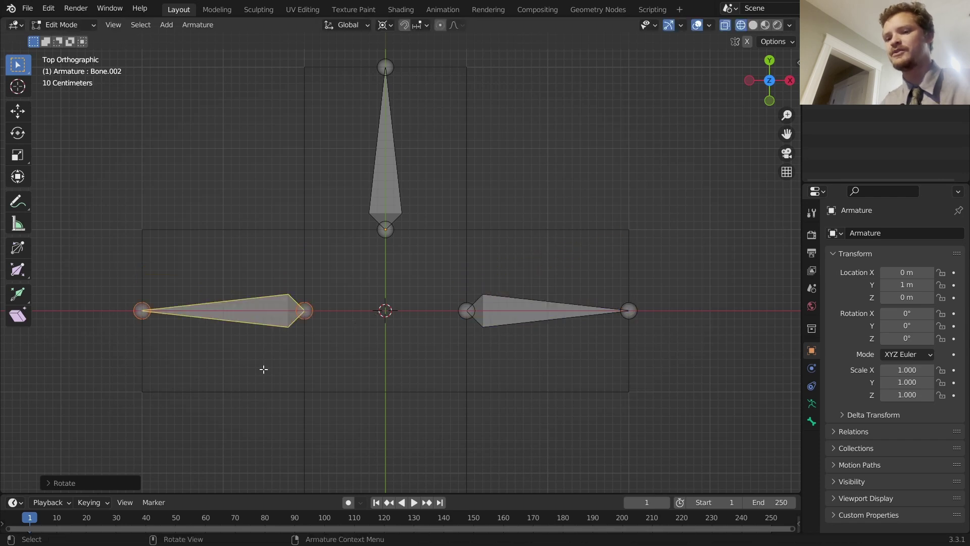
# Step: Duplicate the negative-X bone and rotate the copy 90° around the 3D cursor, onto the negative-Y flap
pyautogui.scroll(-3, 374, 318)
pyautogui.hotkey('shift', 'd')
pyautogui.write('r90')
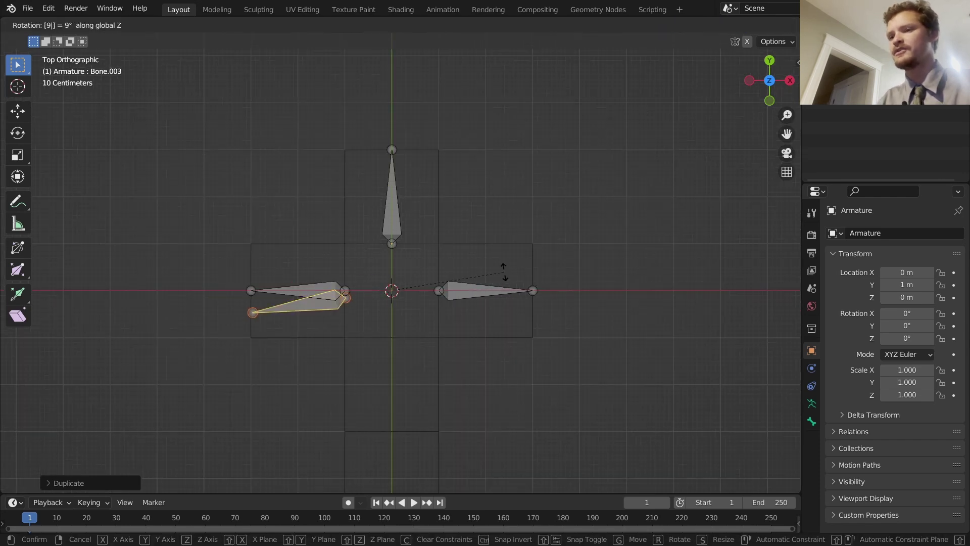
pyautogui.press('Return')
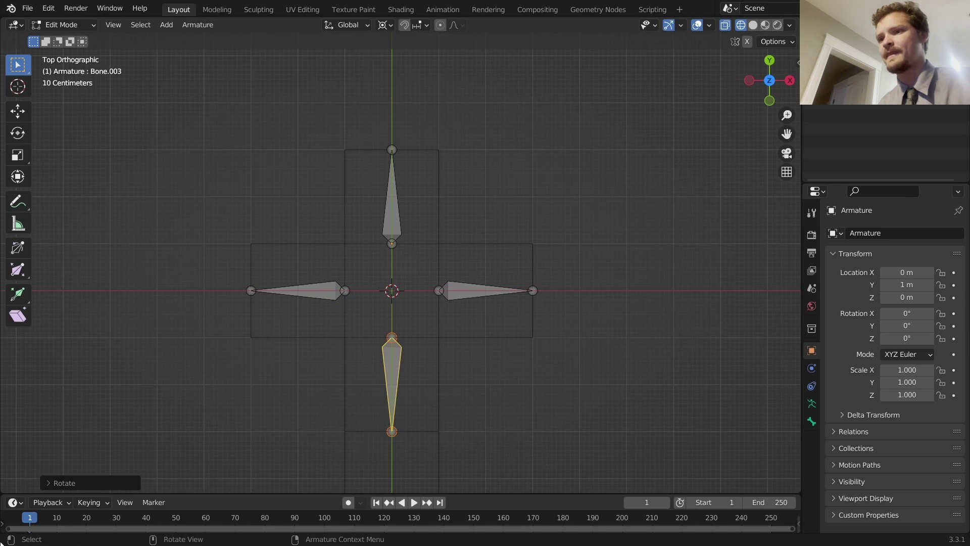
# Step: Extrude a bone along Y from the negative-Y bone's tip to the outer edge of the last square, and return to Object Mode
pyautogui.keyDown('shift'); pyautogui.moveTo(434, 372); pyautogui.dragTo(503, 211, button='middle'); pyautogui.keyUp('shift')
pyautogui.click(466, 283)
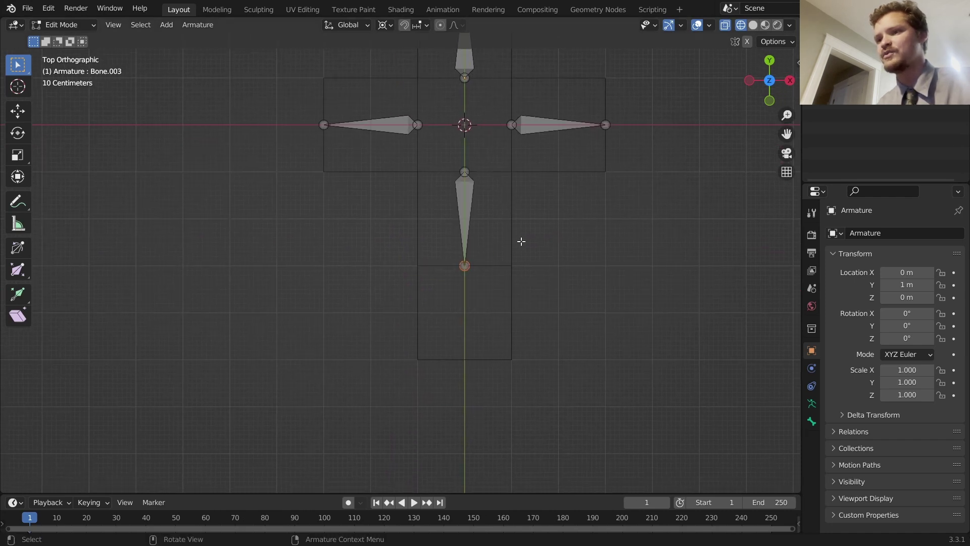
pyautogui.scroll(1, 515, 271)
pyautogui.scroll(3, 515, 271)
pyautogui.press('e')
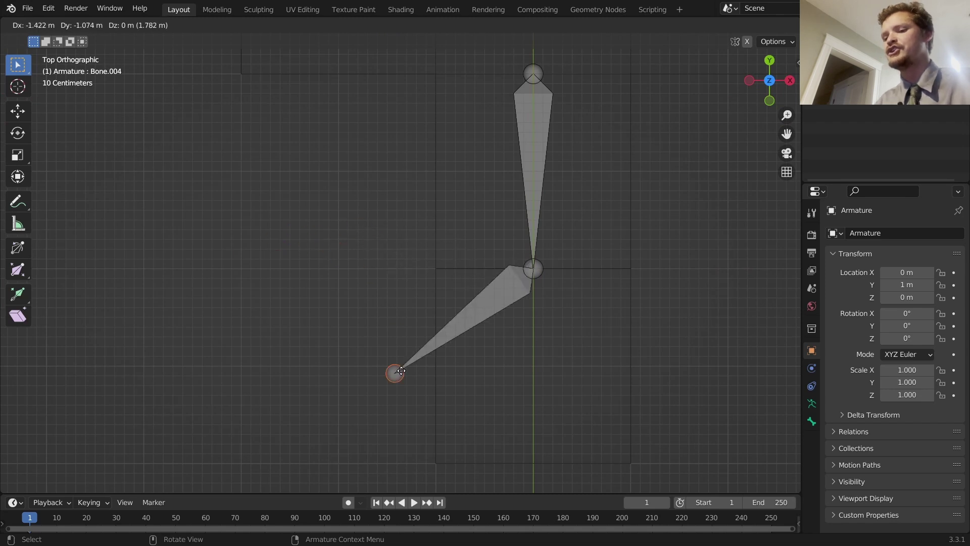
pyautogui.press('y')
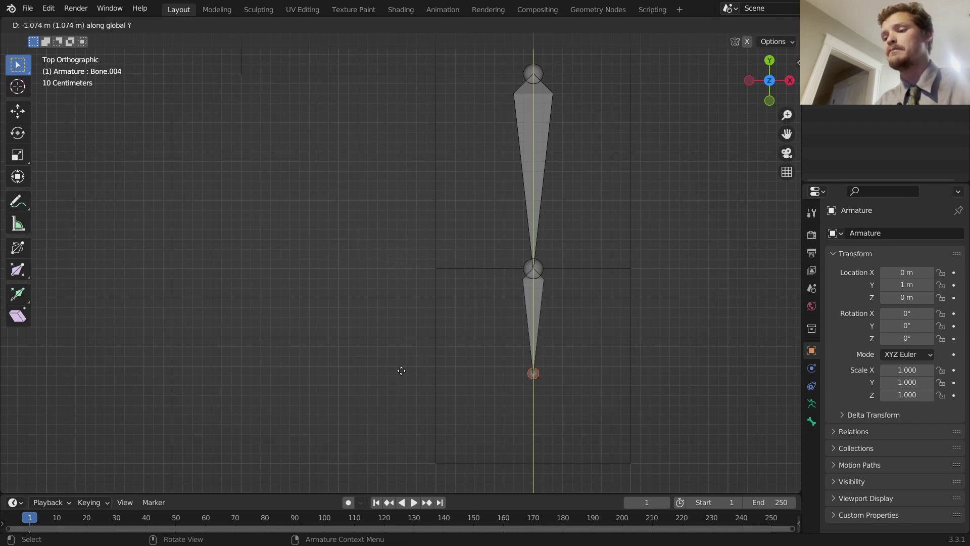
pyautogui.click(402, 370)
pyautogui.scroll(-4, 480, 288)
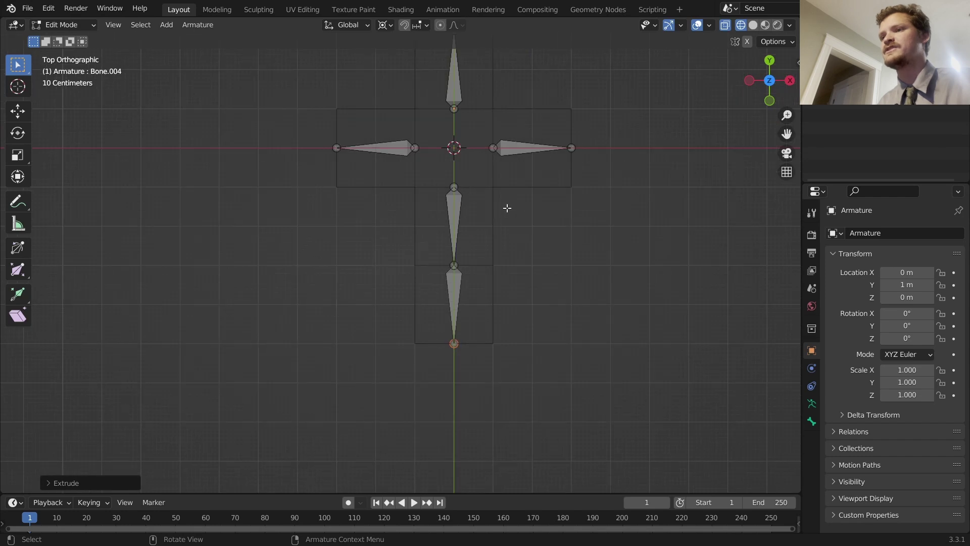
pyautogui.press('Tab')
# Step: Select the net and then the armature, and parent the net to the armature using Armature Deform With Empty Groups
pyautogui.moveTo(483, 178); pyautogui.dragTo(404, 205, button='middle')
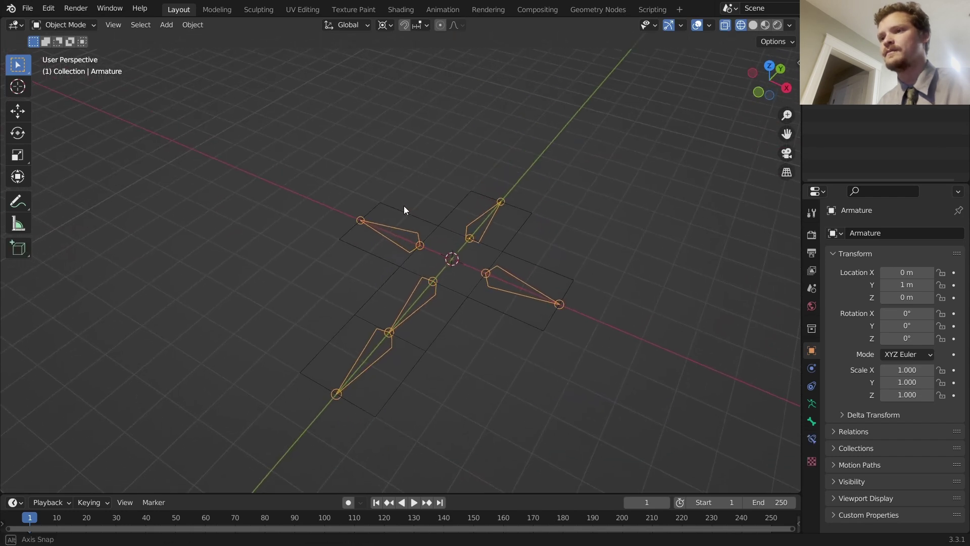
pyautogui.scroll(3, 491, 274)
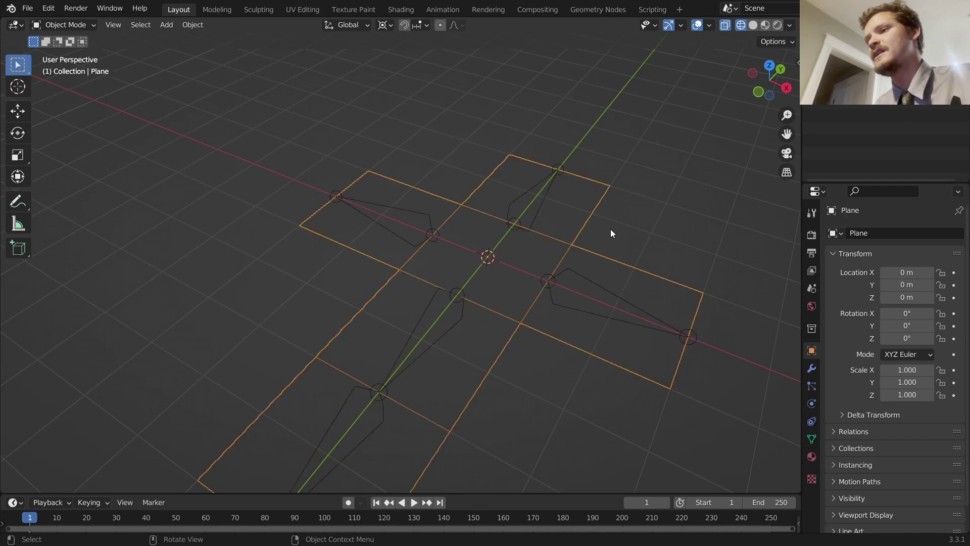
pyautogui.keyDown('shift'); pyautogui.click(577, 274); pyautogui.keyUp('shift')
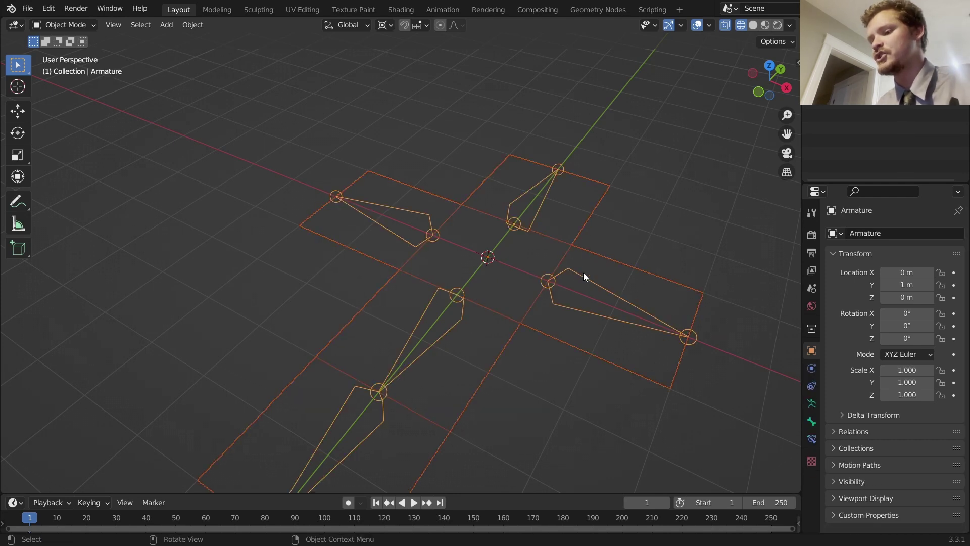
pyautogui.hotkey('ctrl', 'p')
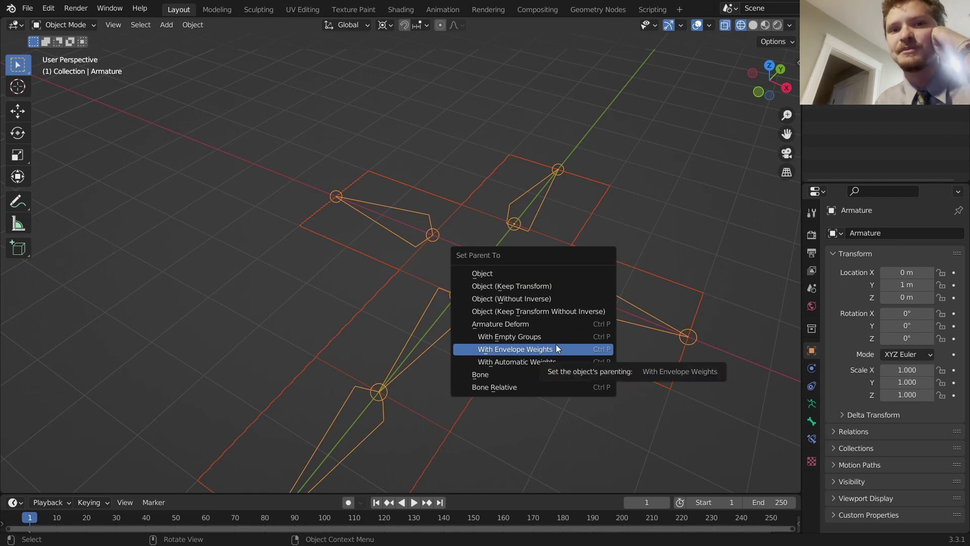
pyautogui.click(539, 337)
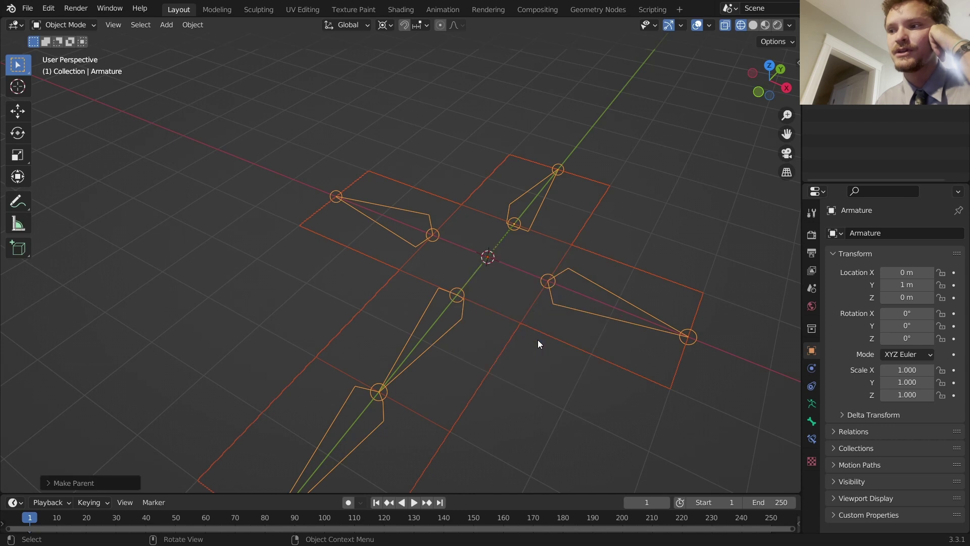
# Step: Examine the net's vertex groups created for the bones, and select the armature again
pyautogui.hotkey('alt', 'a')
pyautogui.click(616, 305)
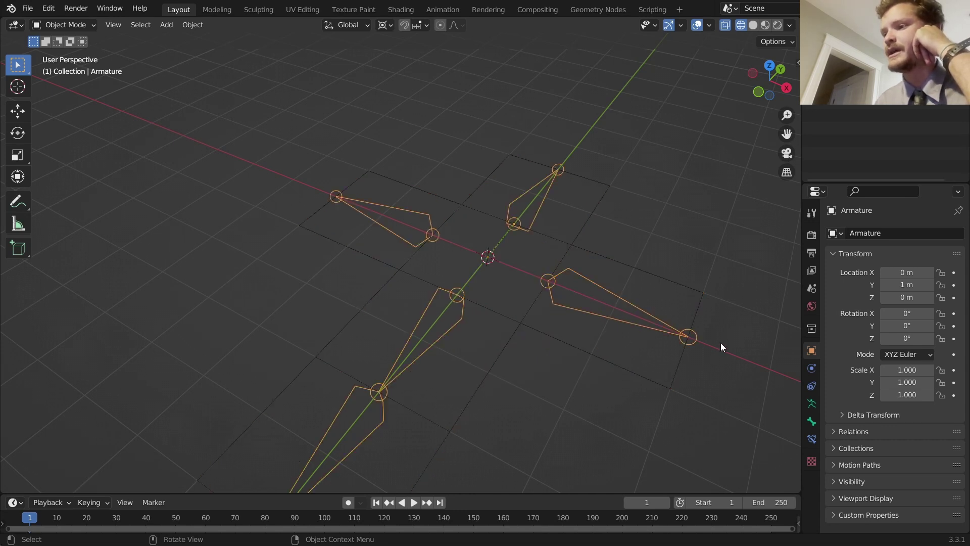
pyautogui.click(613, 366)
pyautogui.click(812, 438)
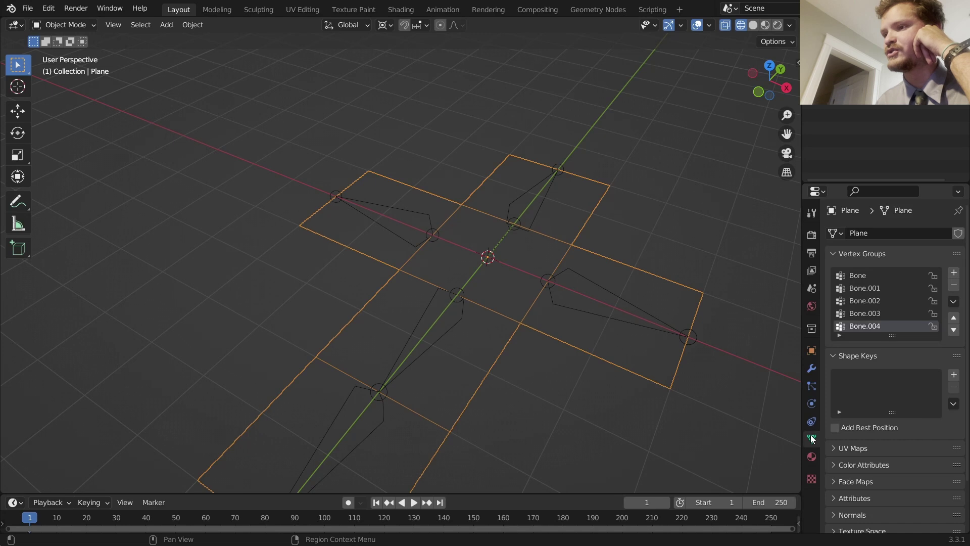
pyautogui.scroll(-3, 864, 314)
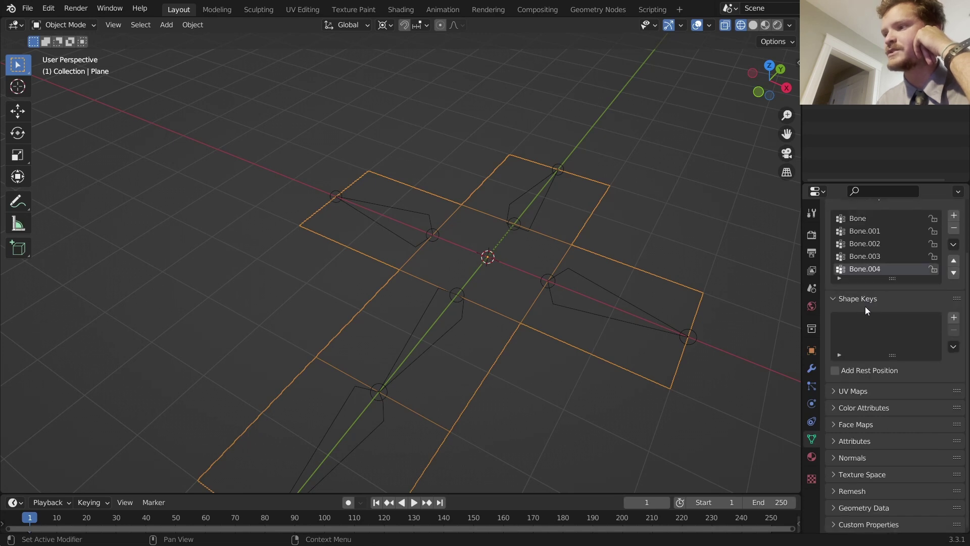
pyautogui.scroll(2, 866, 310)
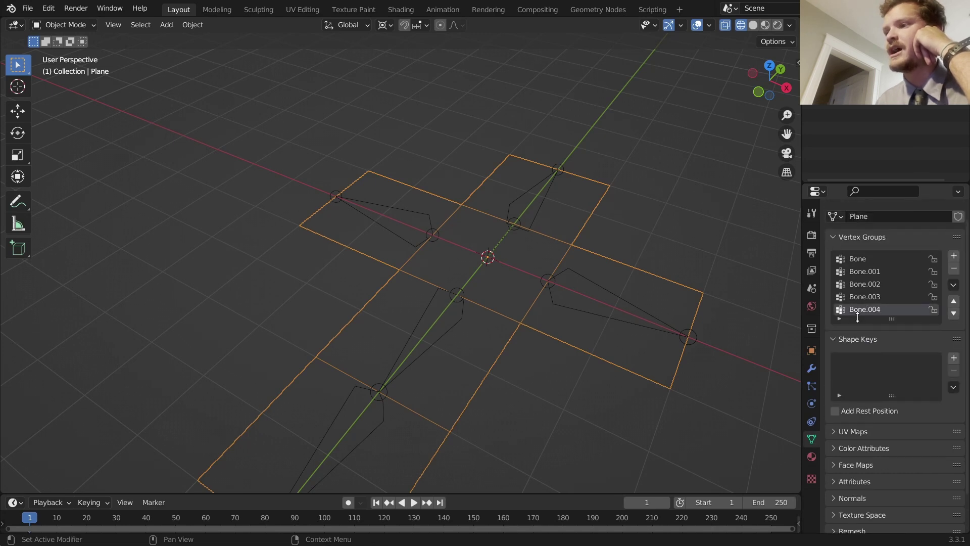
pyautogui.click(621, 311)
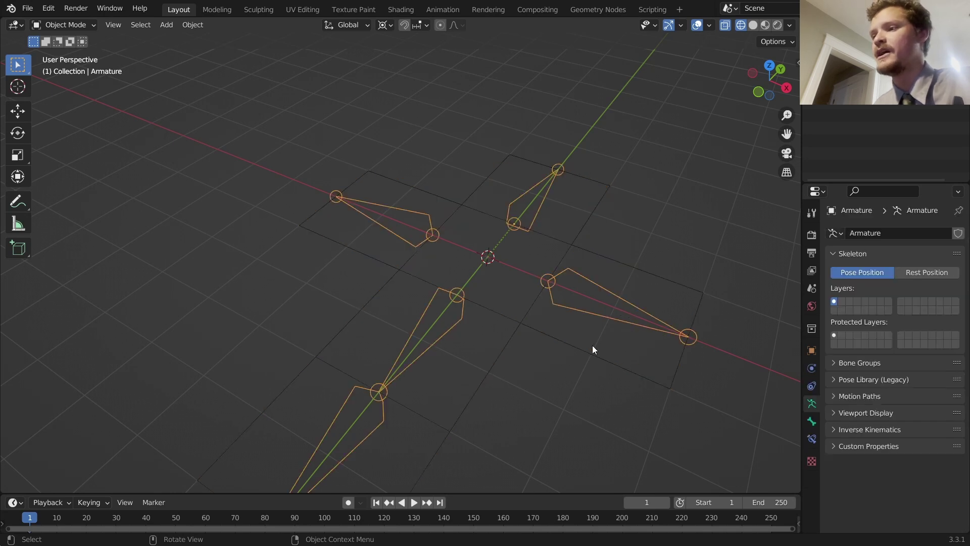
pyautogui.moveTo(599, 345)
pyautogui.mouseDown()
pyautogui.moveTo(734, 300)
pyautogui.moveTo(546, 290)
pyautogui.moveTo(625, 336)
pyautogui.mouseUp()
pyautogui.moveTo(544, 382)
pyautogui.mouseDown()
pyautogui.moveTo(721, 395)
pyautogui.moveTo(660, 248)
pyautogui.moveTo(576, 331)
pyautogui.moveTo(622, 377)
pyautogui.mouseUp()
pyautogui.hotkey('ctrl', 'z')
pyautogui.hotkey('ctrl', 'z')
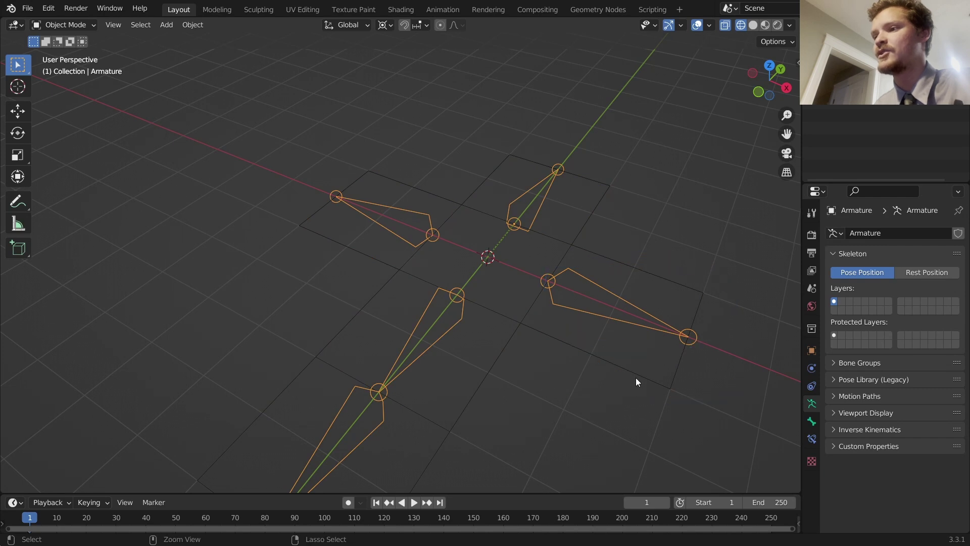
# Step: Enter Edit Mode on the armature and rename the bone on the positive-X flap to "right"
pyautogui.press('Tab')
pyautogui.moveTo(598, 303); pyautogui.dragTo(585, 252, button='middle')
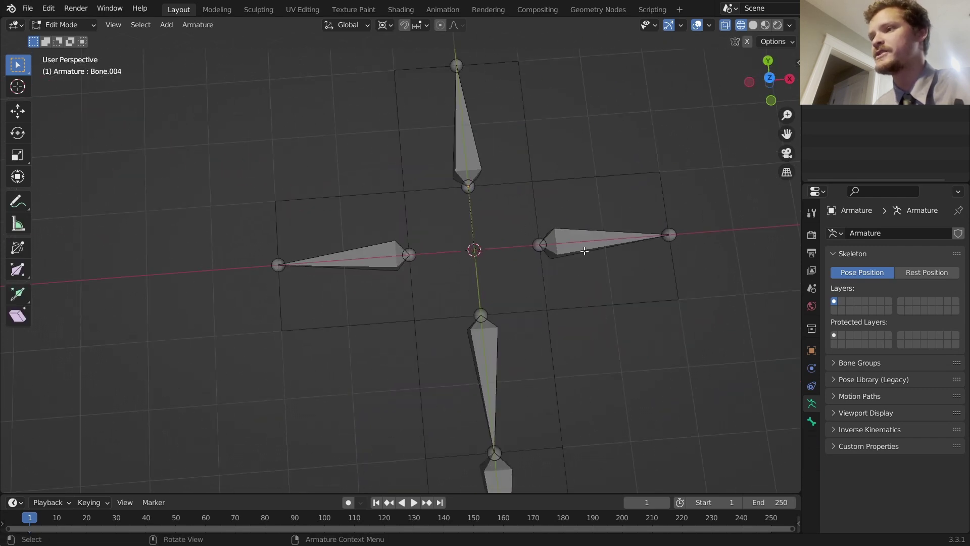
pyautogui.click(586, 251)
pyautogui.scroll(-3, 531, 284)
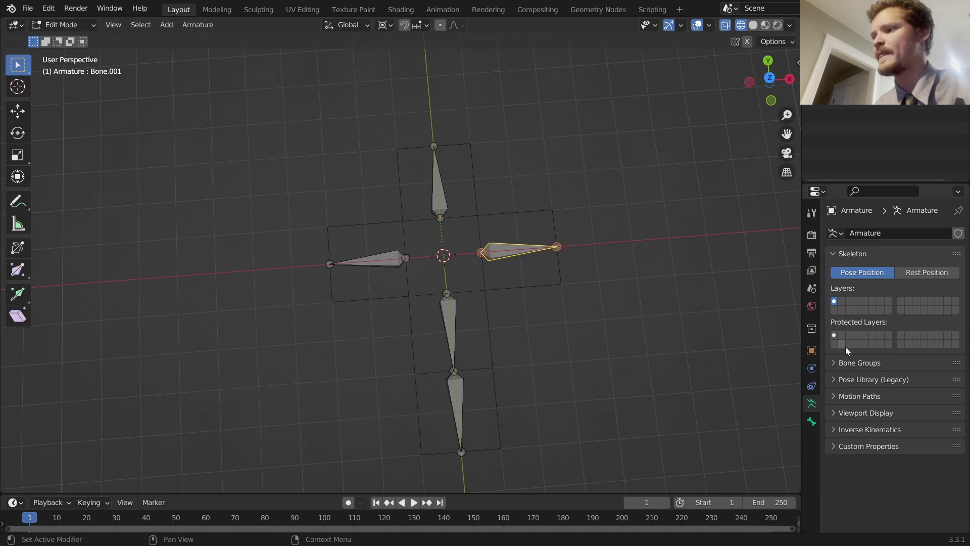
pyautogui.click(817, 423)
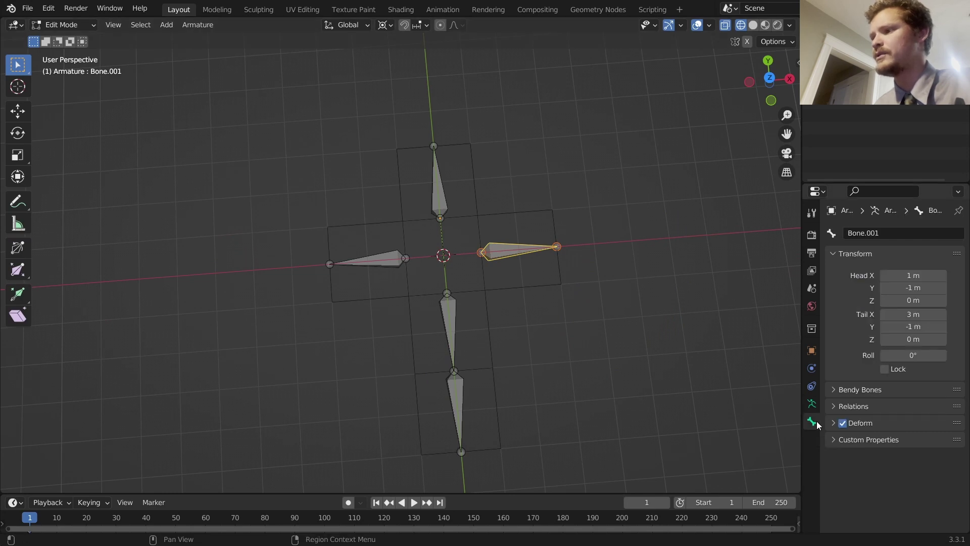
pyautogui.click(891, 233)
pyautogui.write('right')
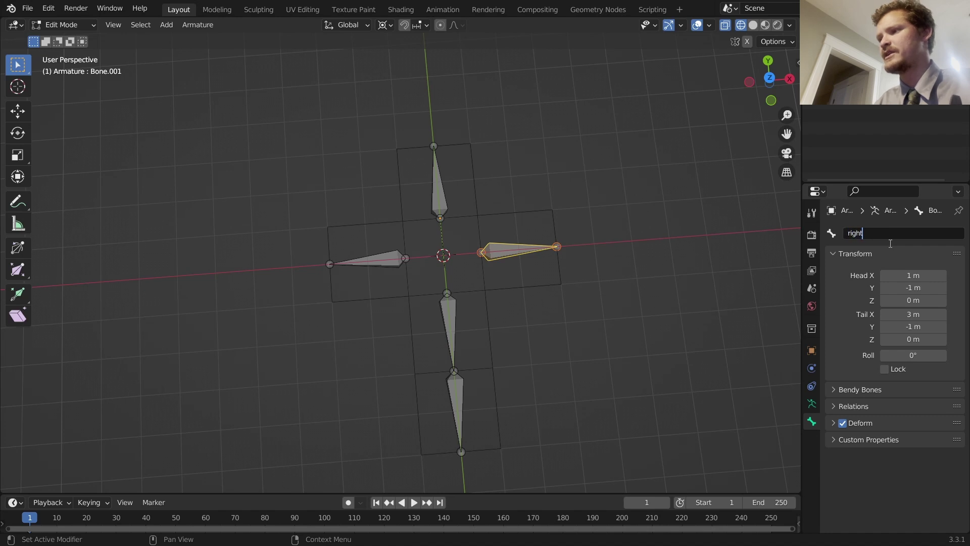
pyautogui.press('Return')
# Step: Rename the bone on the positive-Y flap to "top"
pyautogui.click(441, 197)
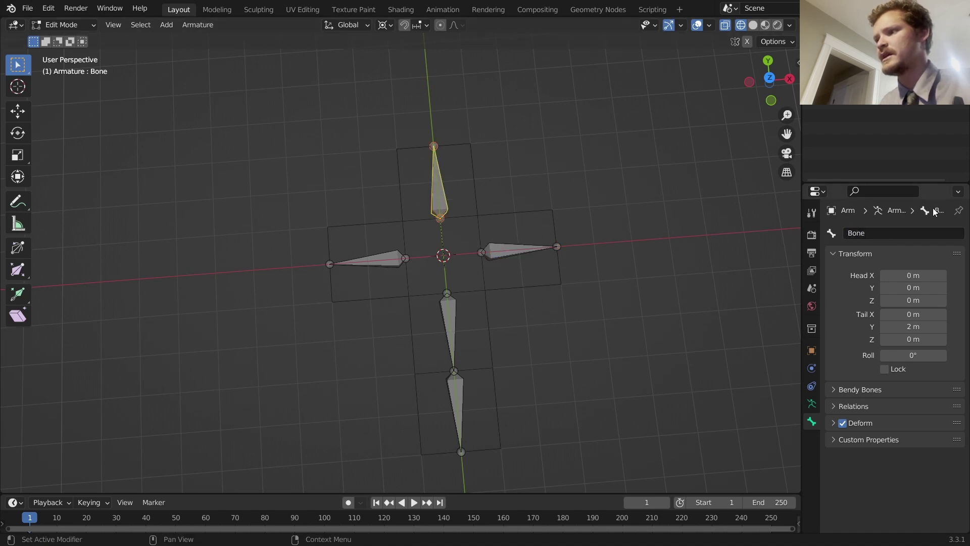
pyautogui.click(907, 233)
pyautogui.write('top')
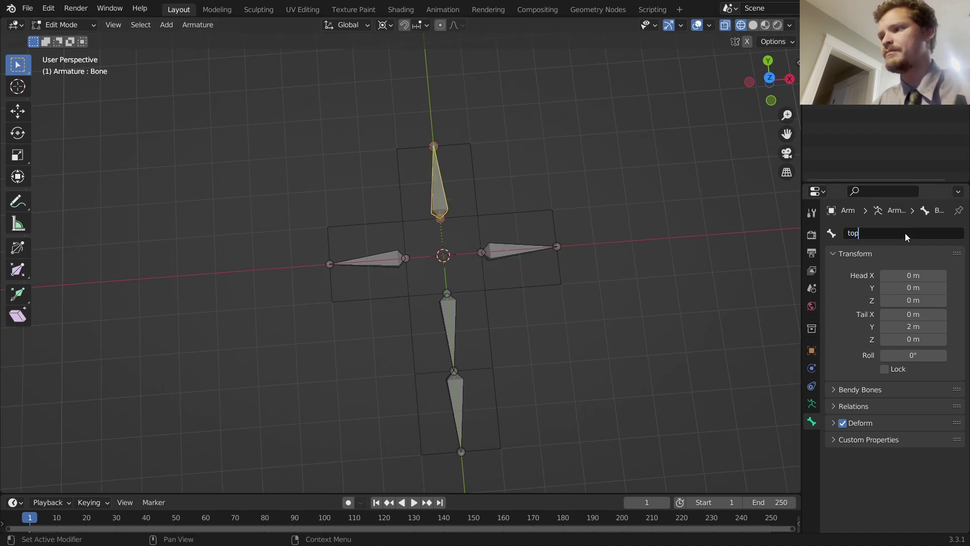
pyautogui.press('Return')
# Step: Rename the bone on the negative-X flap to "left"
pyautogui.click(399, 262)
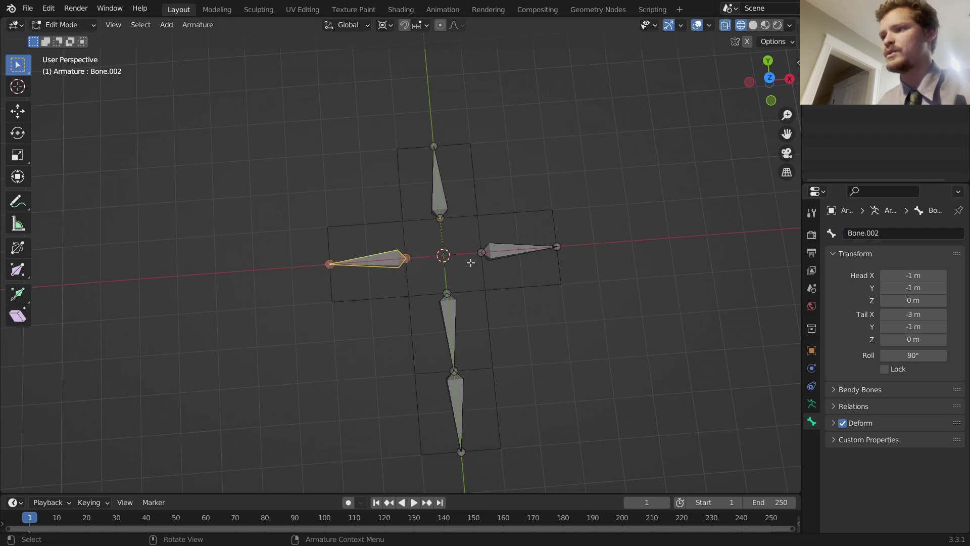
pyautogui.click(929, 233)
pyautogui.write('left')
pyautogui.press('Return')
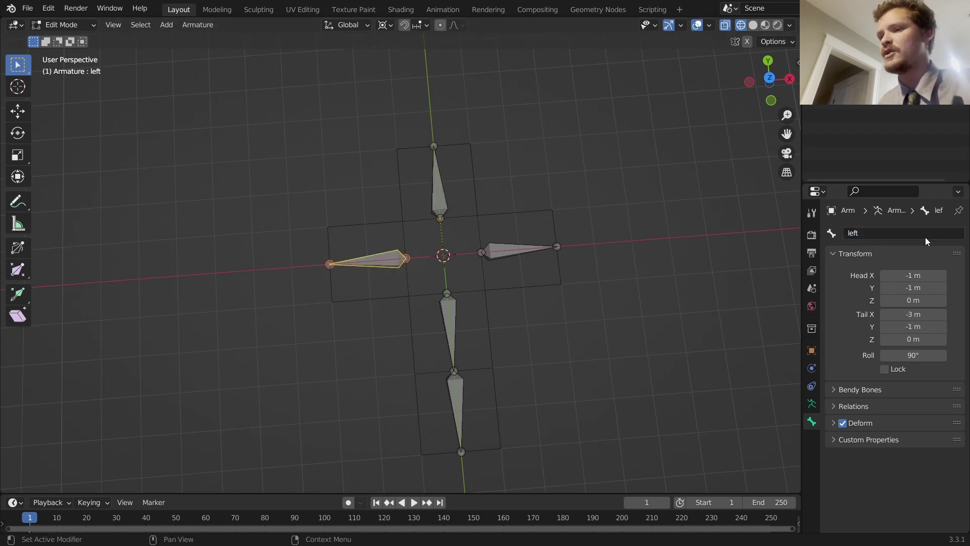
pyautogui.click(451, 331)
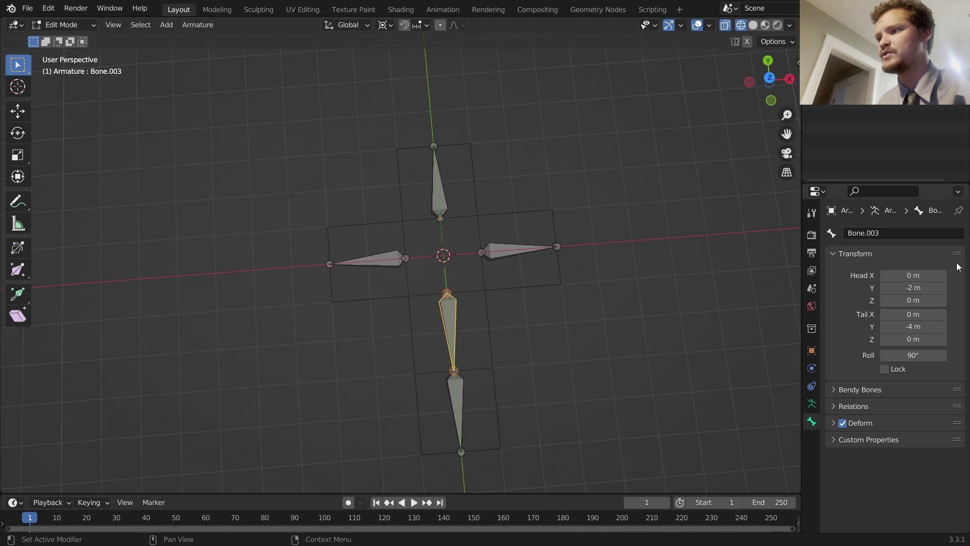
pyautogui.click(912, 235)
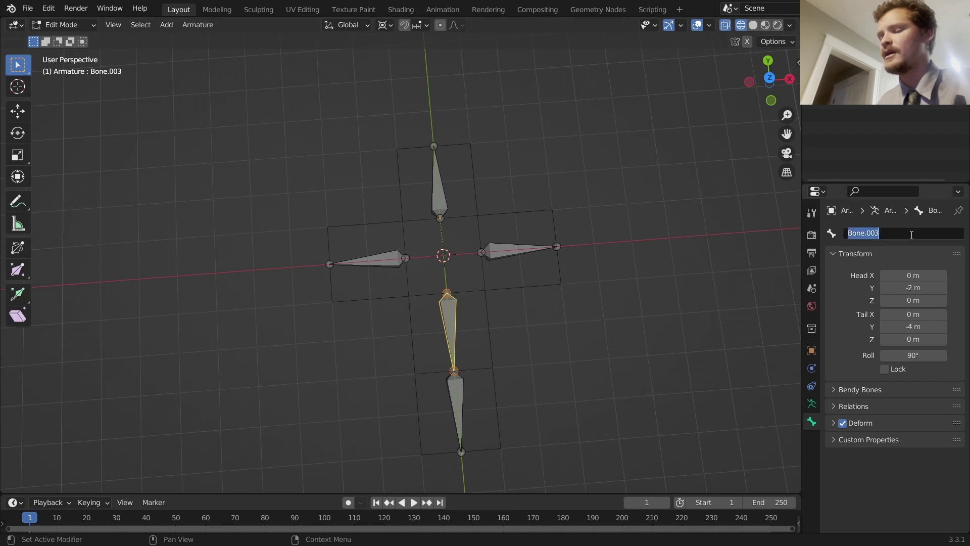
pyautogui.press('Return')
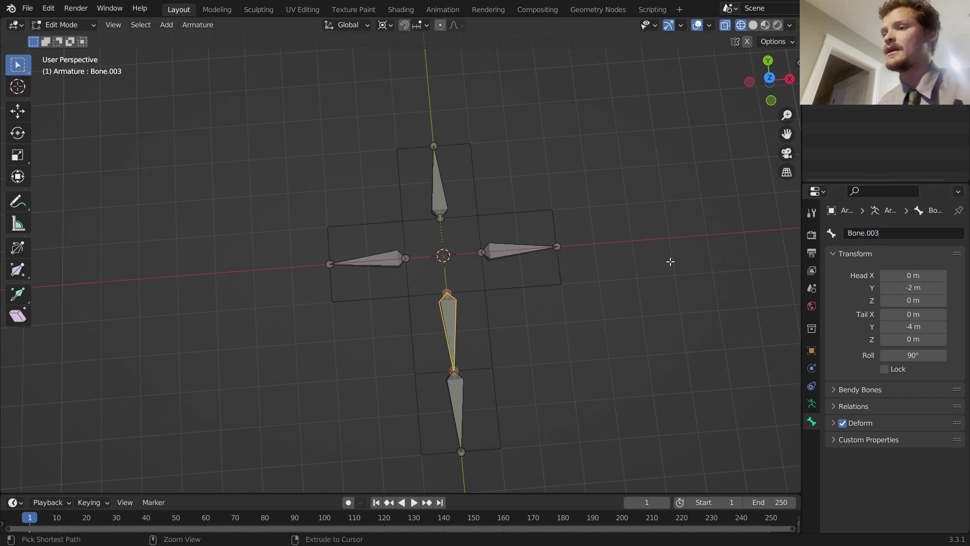
# Step: Return to Object Mode and check the net's vertex group names against the renamed bones
pyautogui.press('Tab')
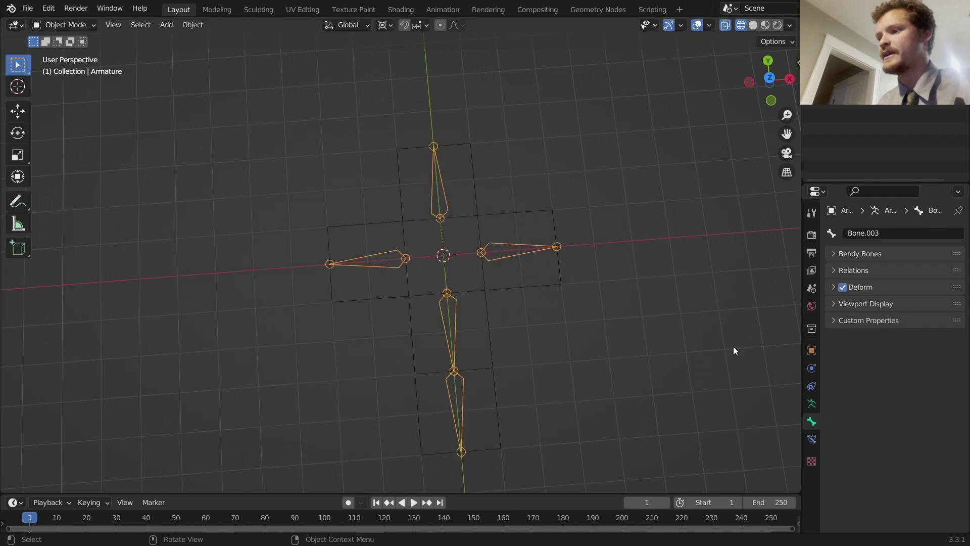
pyautogui.click(551, 284)
pyautogui.click(811, 439)
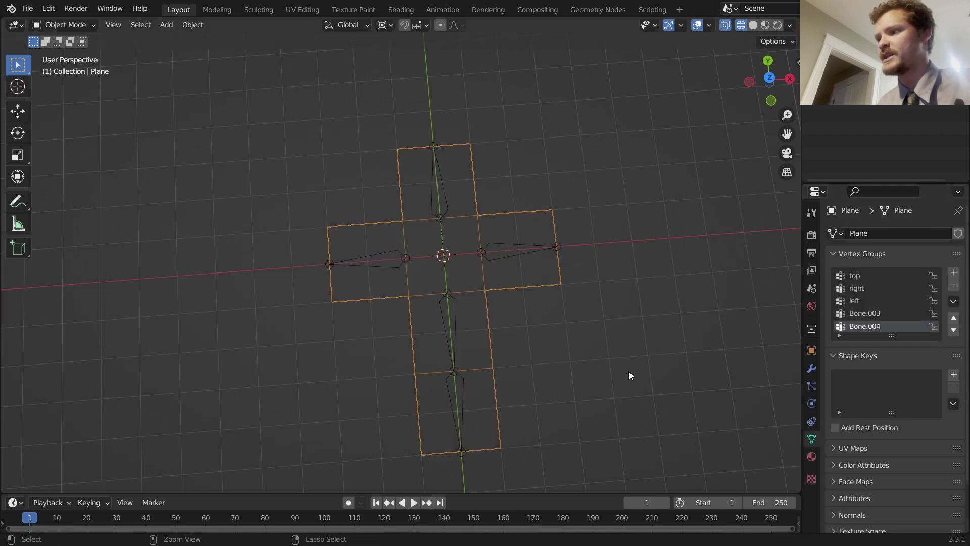
pyautogui.hotkey('ctrl', 'z')
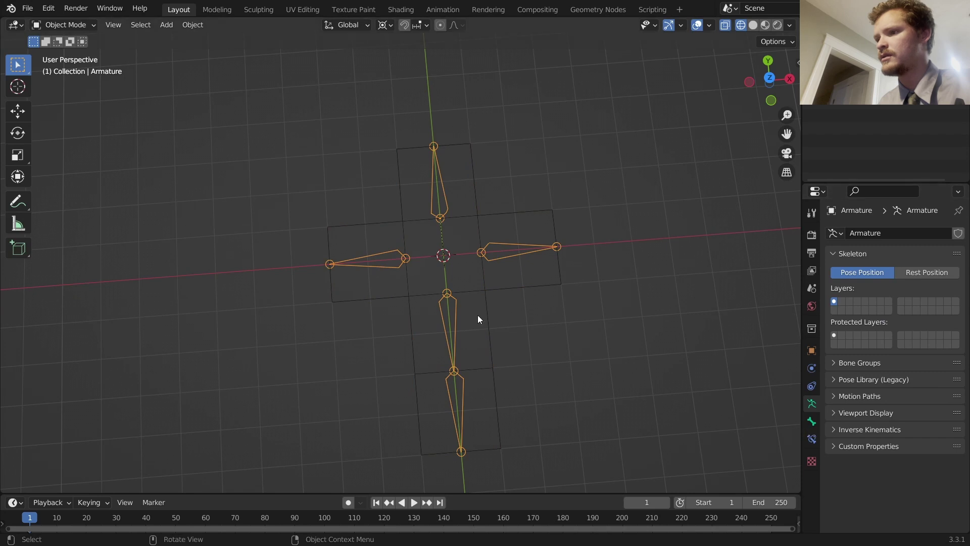
pyautogui.click(487, 328)
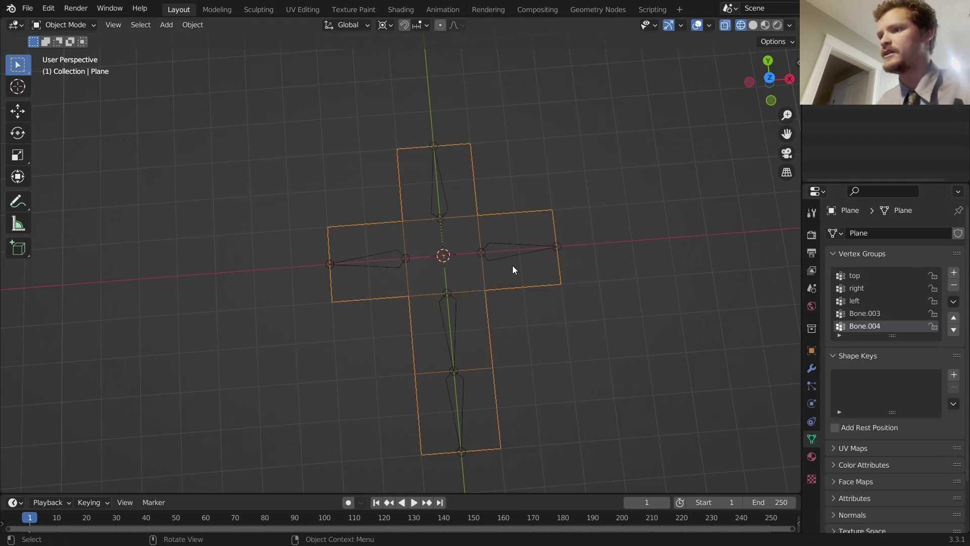
# Step: Edit the armature again and rename the first negative-Y bone, next to the central square, to "bottom"
pyautogui.click(504, 254)
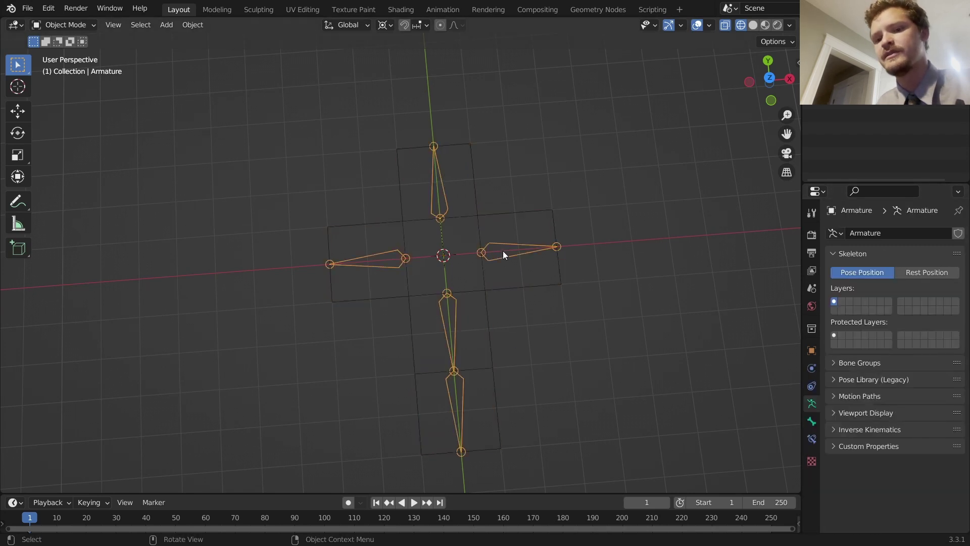
pyautogui.press('Tab')
pyautogui.click(380, 258)
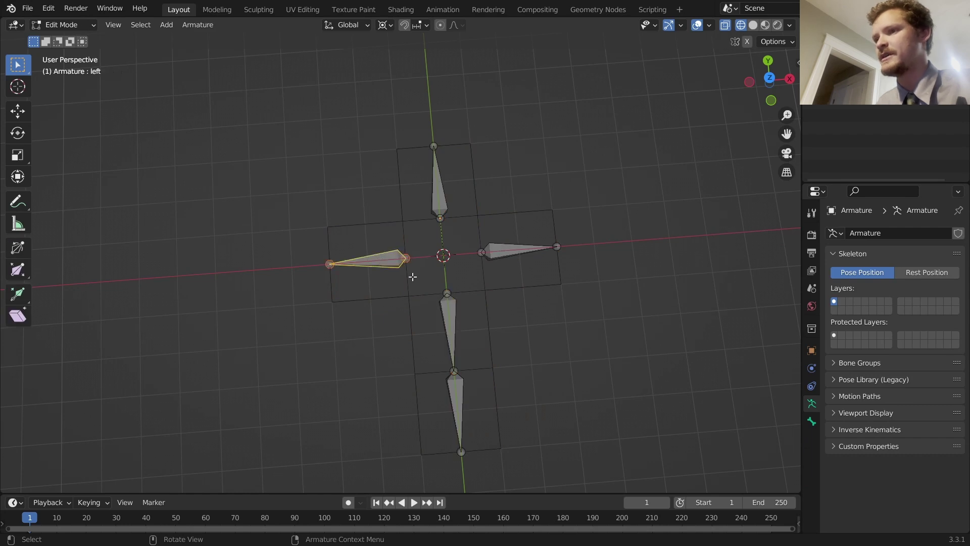
pyautogui.click(812, 421)
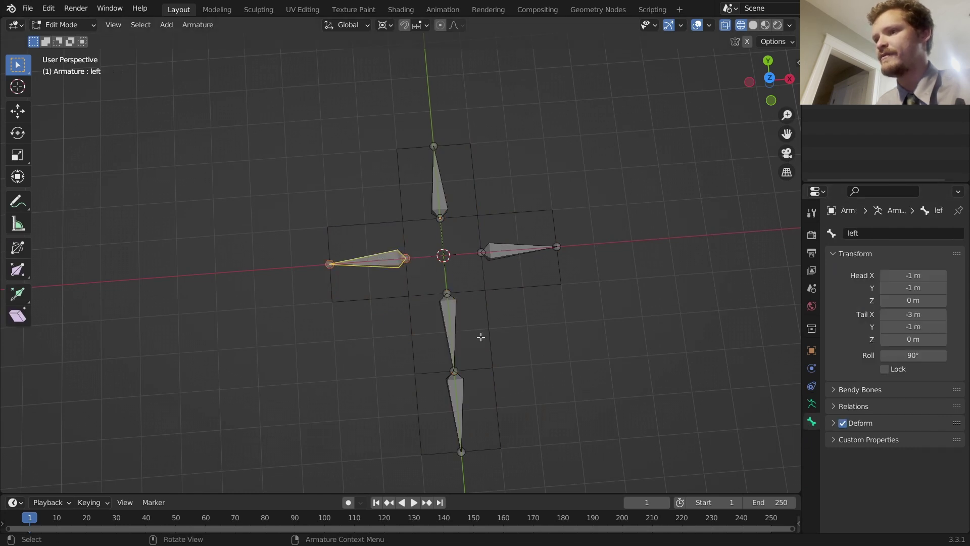
pyautogui.click(454, 329)
pyautogui.click(902, 233)
pyautogui.write('b')
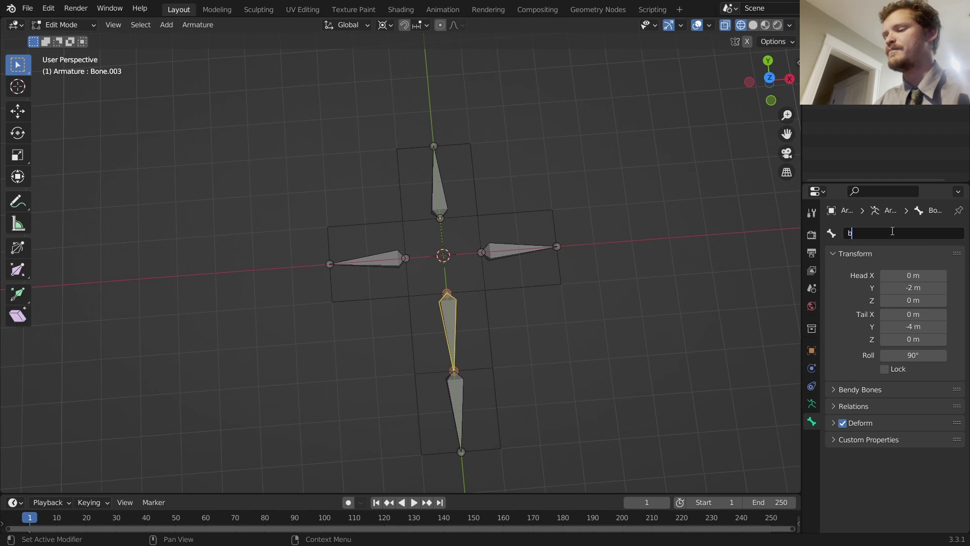
pyautogui.write('ottom')
pyautogui.press('Return')
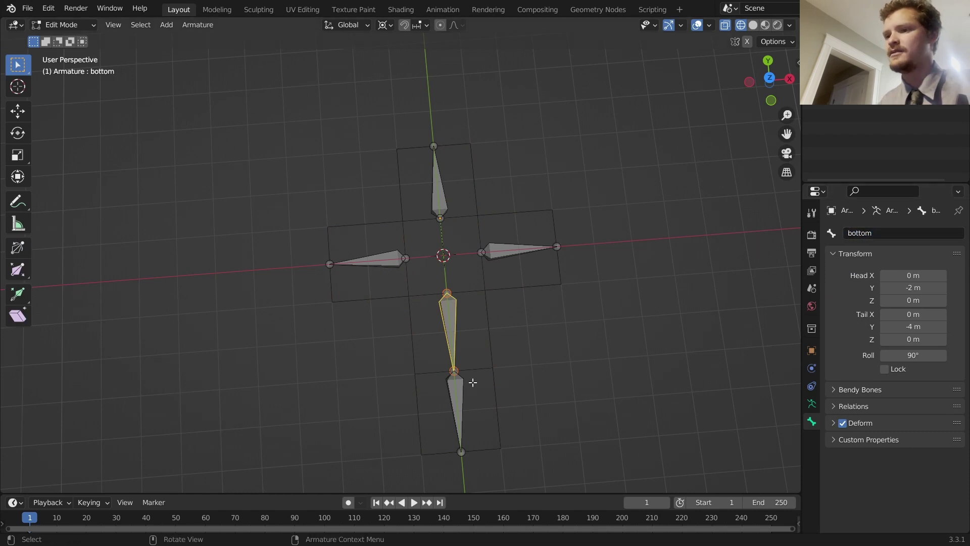
# Step: Rename the outermost bone on the last negative-Y square to "double bottom"
pyautogui.click(462, 395)
pyautogui.click(902, 230)
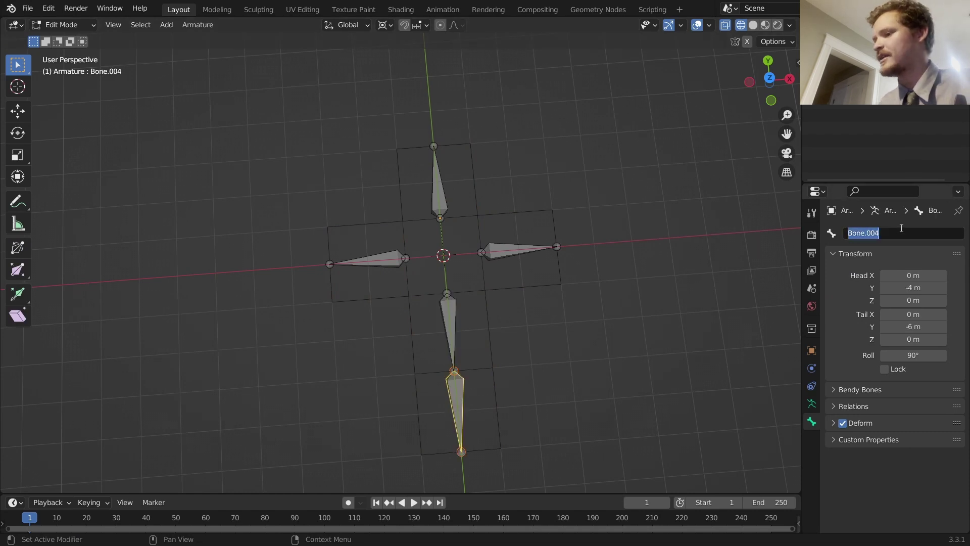
pyautogui.write('double bott')
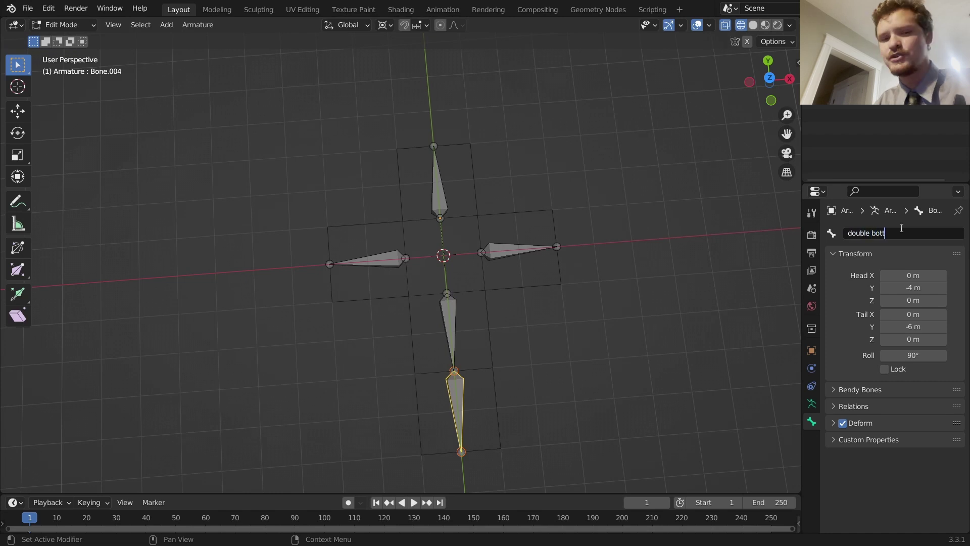
pyautogui.write('om')
pyautogui.press('Return')
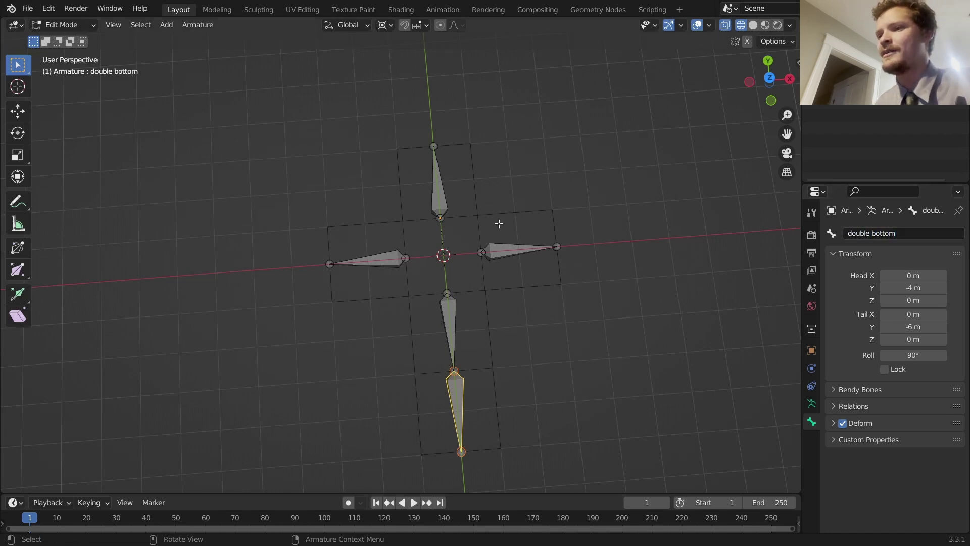
# Step: Leave Edit Mode and switch the armature to Pose Mode
pyautogui.press('Tab')
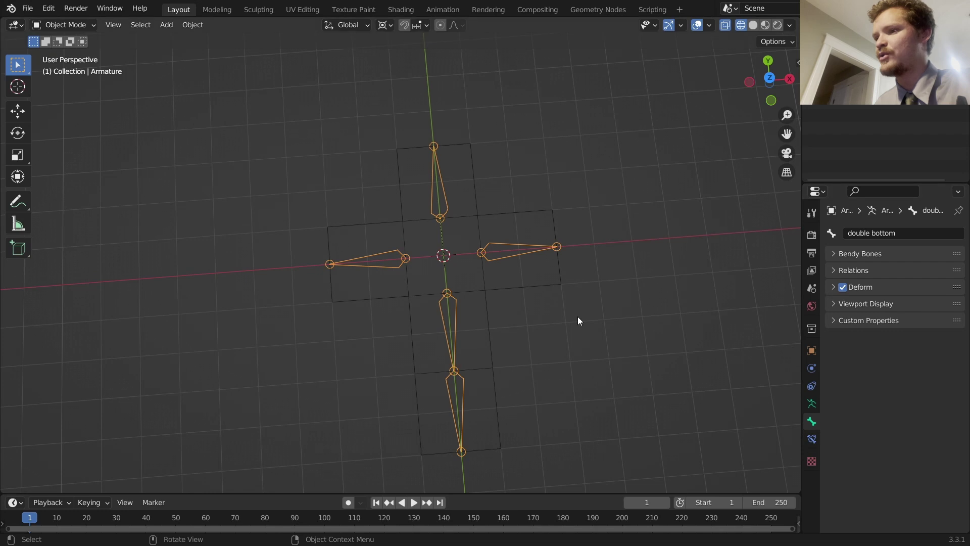
pyautogui.click(548, 302)
pyautogui.click(513, 286)
pyautogui.scroll(3, 525, 281)
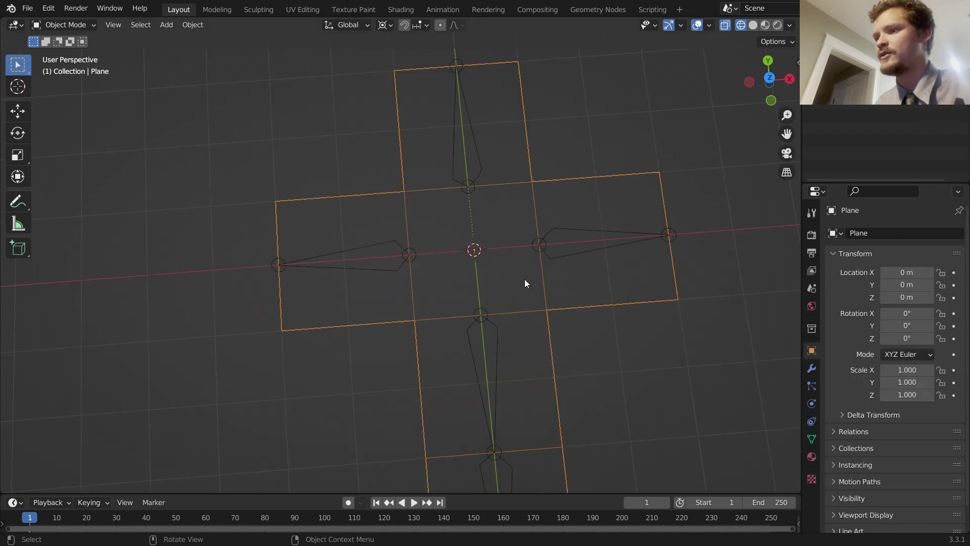
pyautogui.click(577, 249)
pyautogui.hotkey('ctrl', 'Tab')
pyautogui.moveTo(580, 264); pyautogui.dragTo(581, 200, button='middle')
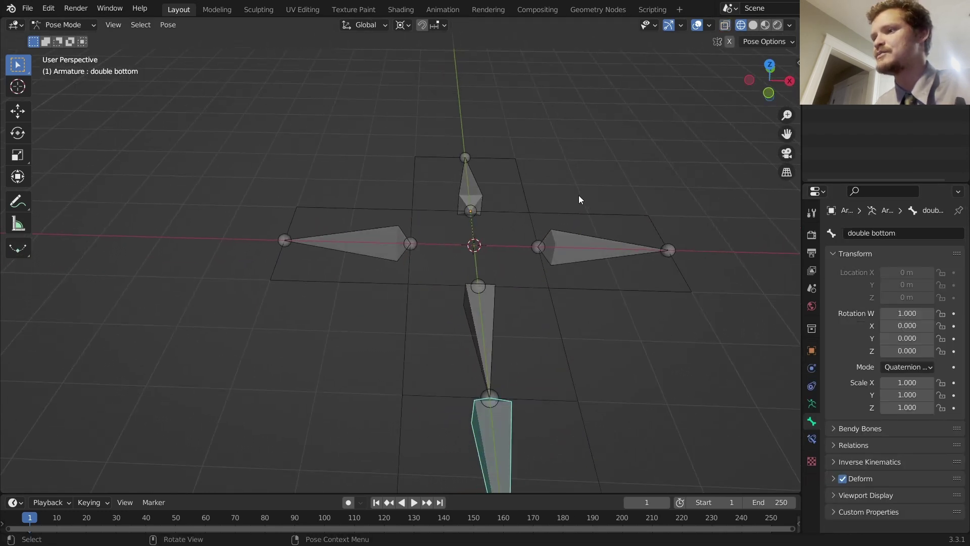
# Step: Select the "right" bone and set the transform pivot point to Median Point
pyautogui.click(599, 237)
pyautogui.press('r')
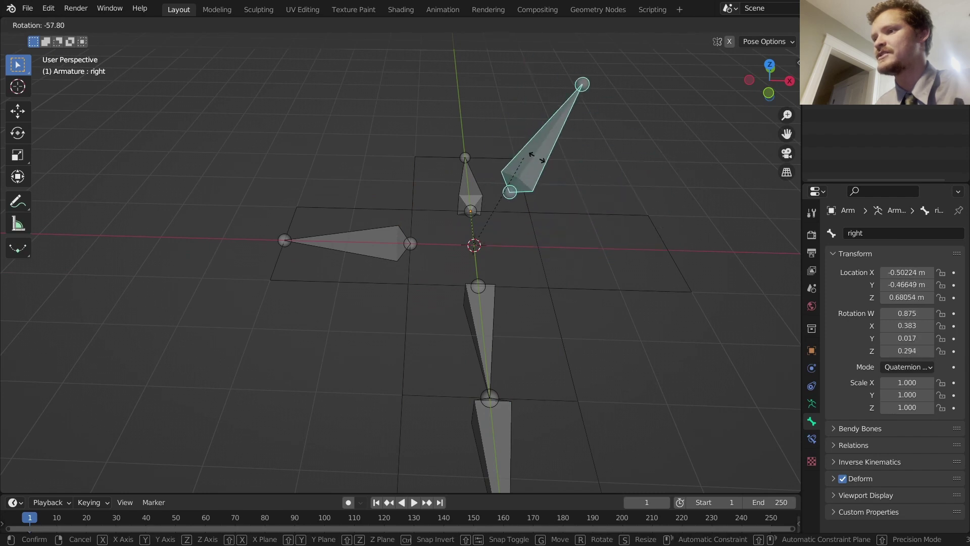
pyautogui.rightClick(556, 165)
pyautogui.click(402, 25)
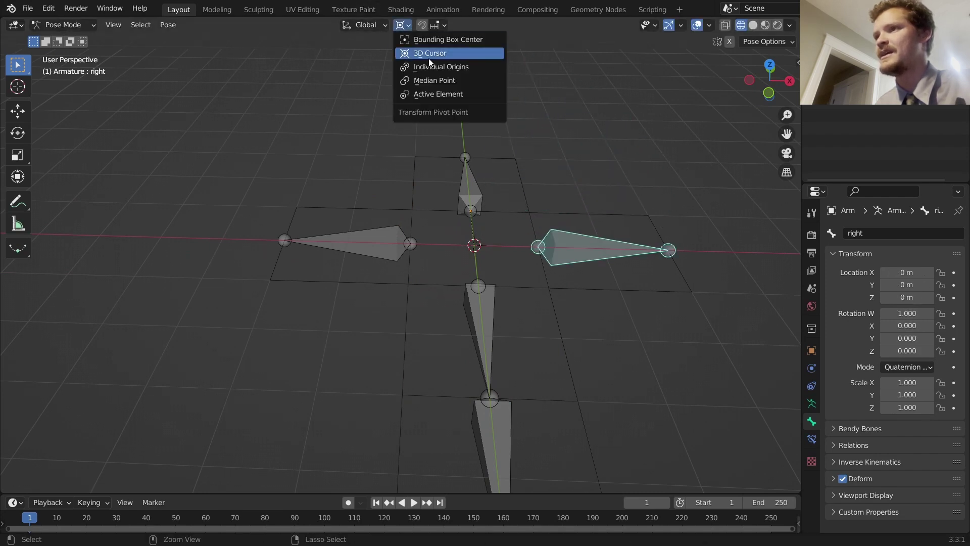
pyautogui.click(435, 80)
# Step: Try rotating the "right" bone about the global Z axis
pyautogui.press('r')
pyautogui.press('z')
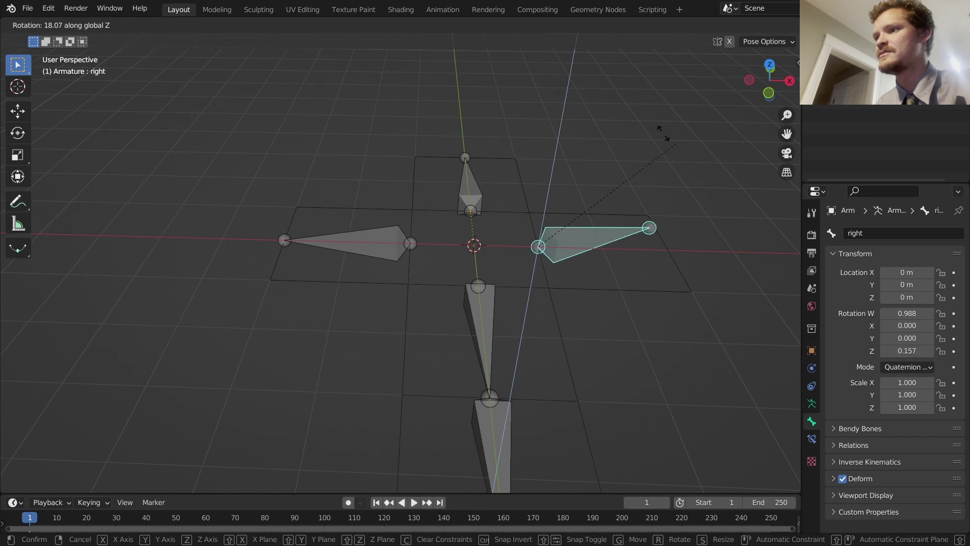
pyautogui.press('Escape')
# Step: Switch from Pose Mode to Object Mode, select the cube net mesh and display its vertex groups
pyautogui.press('Tab')
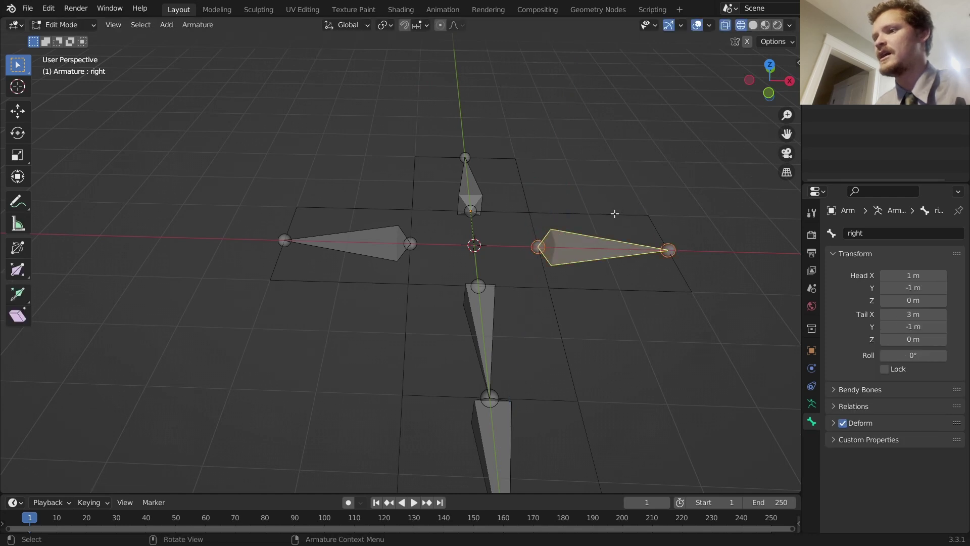
pyautogui.hotkey('ctrl', 'Tab')
pyautogui.press('Escape')
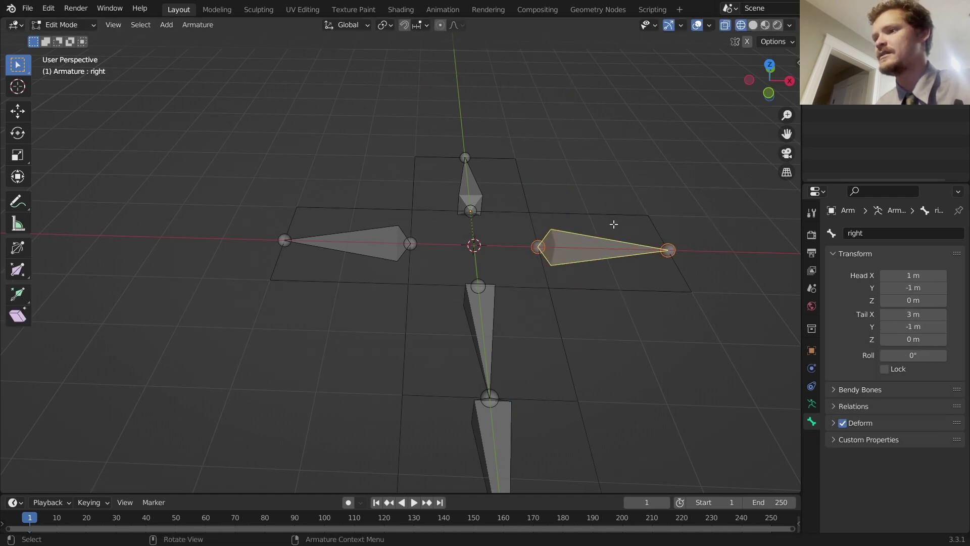
pyautogui.hotkey('ctrl', 'Tab')
pyautogui.hotkey('ctrl', 'Tab')
pyautogui.moveTo(627, 239); pyautogui.dragTo(615, 288, button='middle')
pyautogui.click(615, 288)
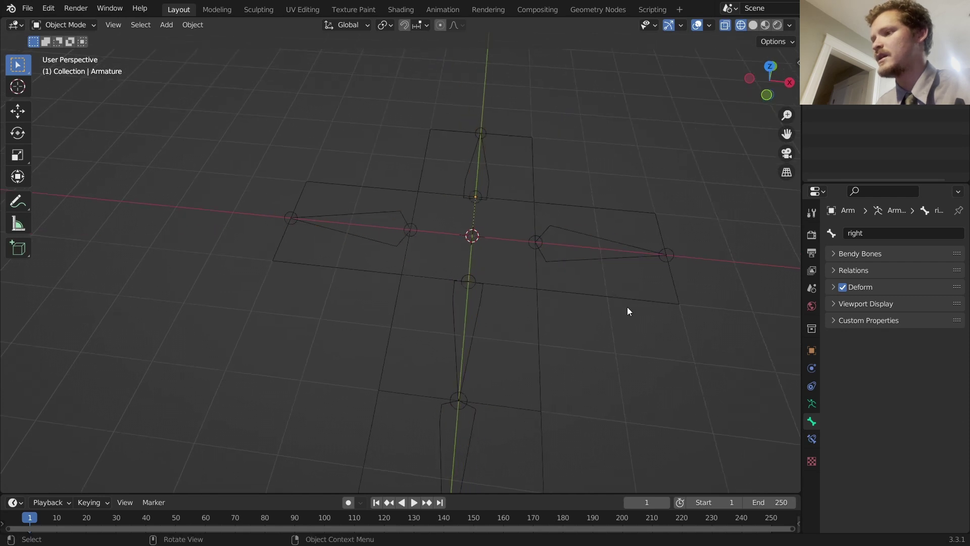
pyautogui.click(630, 306)
pyautogui.click(813, 440)
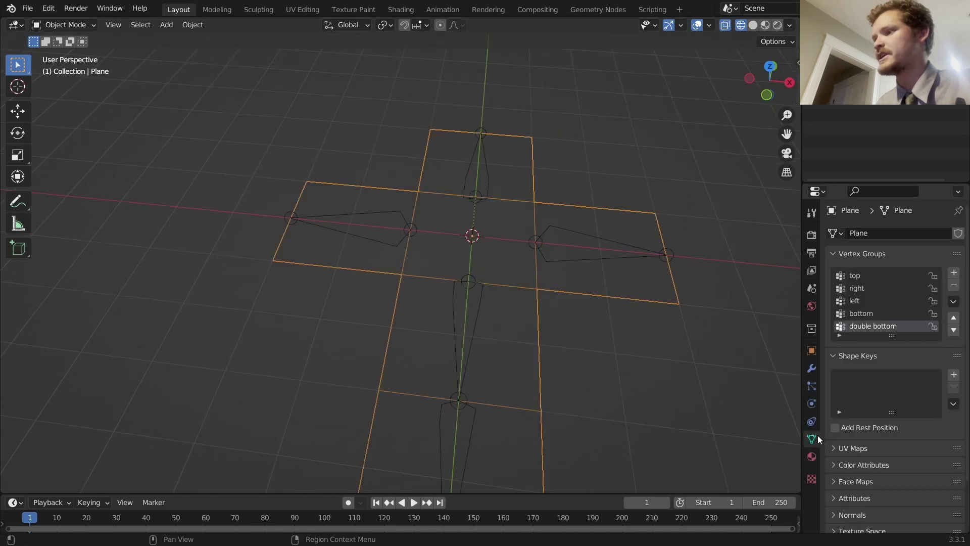
# Step: In the mesh's Edit Mode with face selection, assign the positive-Y square to the "top" vertex group, then deselect it
pyautogui.click(861, 277)
pyautogui.press('Tab')
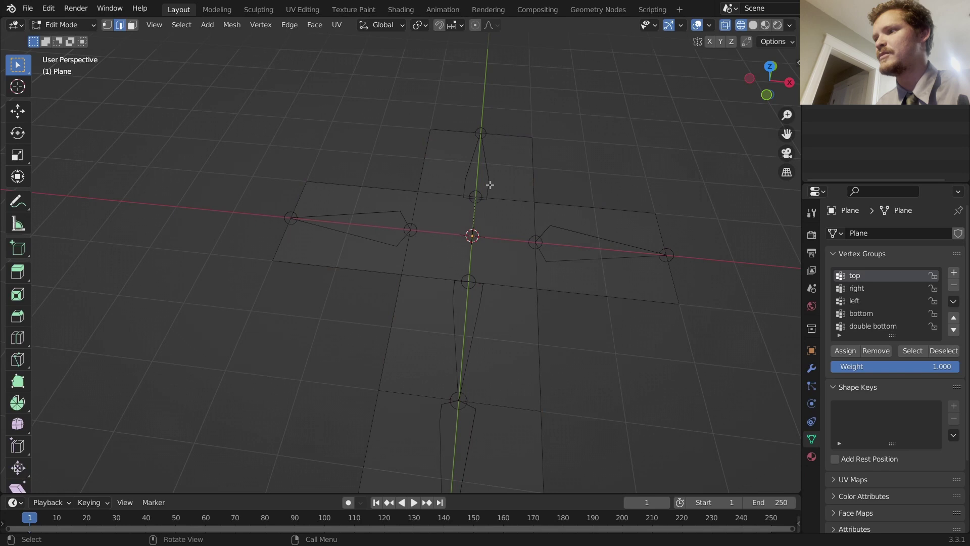
pyautogui.press('3')
pyautogui.click(453, 137)
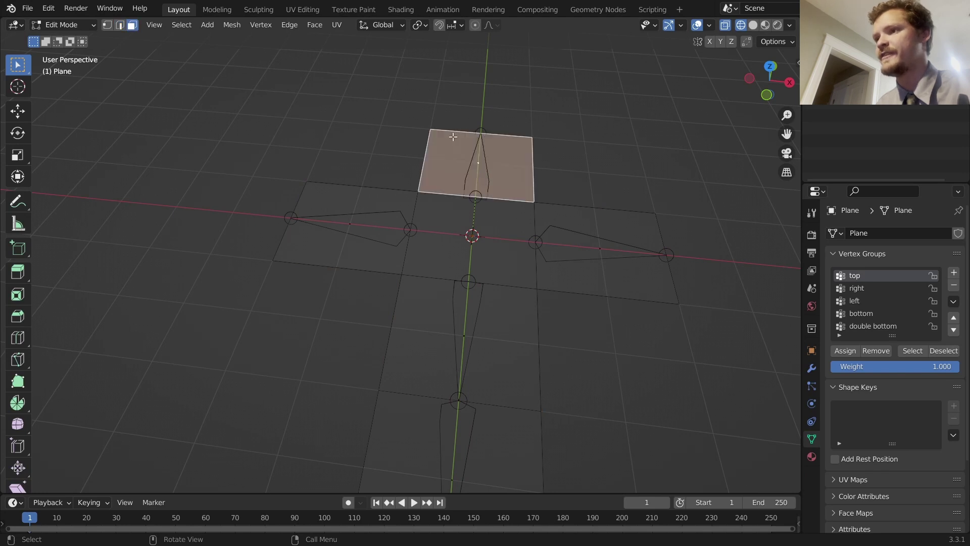
pyautogui.click(843, 354)
pyautogui.click(652, 348)
# Step: Assign the positive-X square to the "right" vertex group and the negative-X square to the "left" vertex group
pyautogui.click(857, 288)
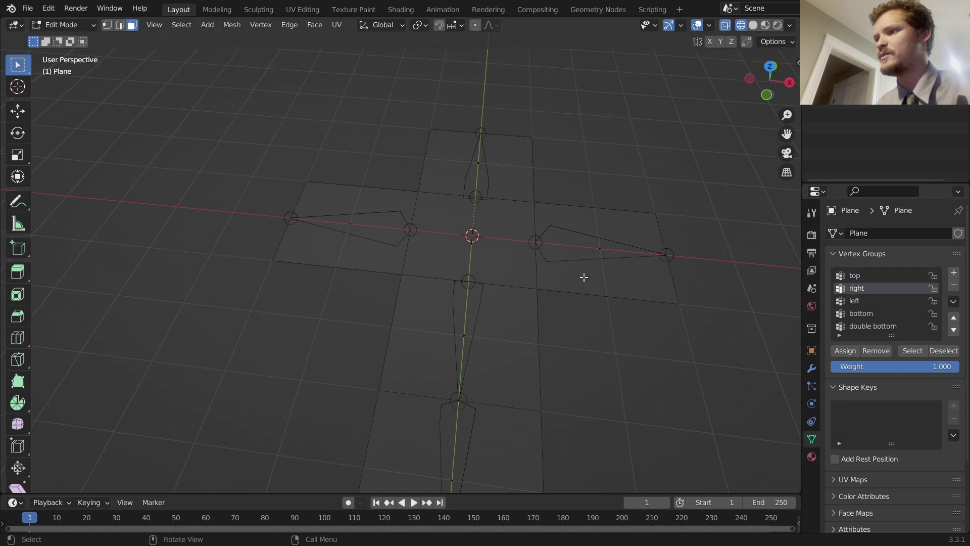
pyautogui.click(579, 279)
pyautogui.click(843, 353)
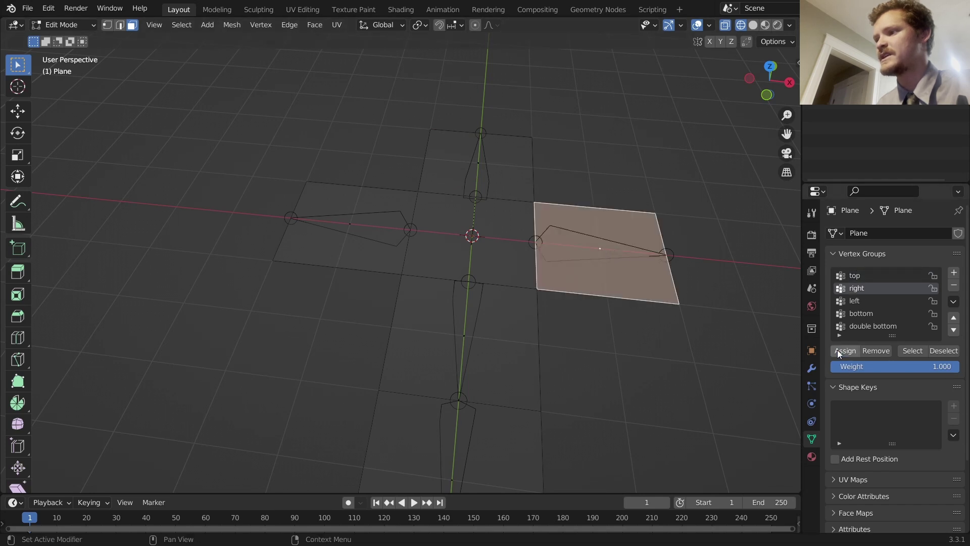
pyautogui.click(862, 301)
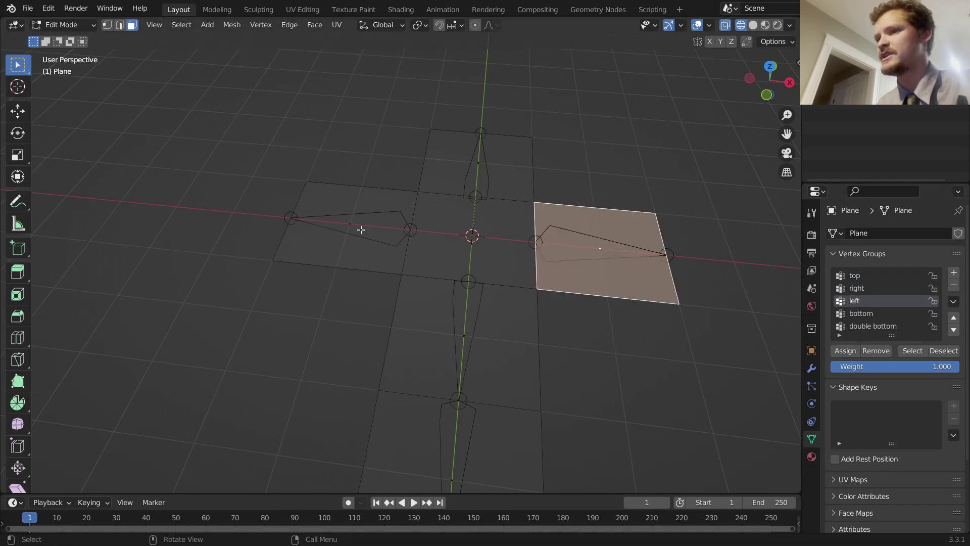
pyautogui.click(361, 230)
pyautogui.click(845, 351)
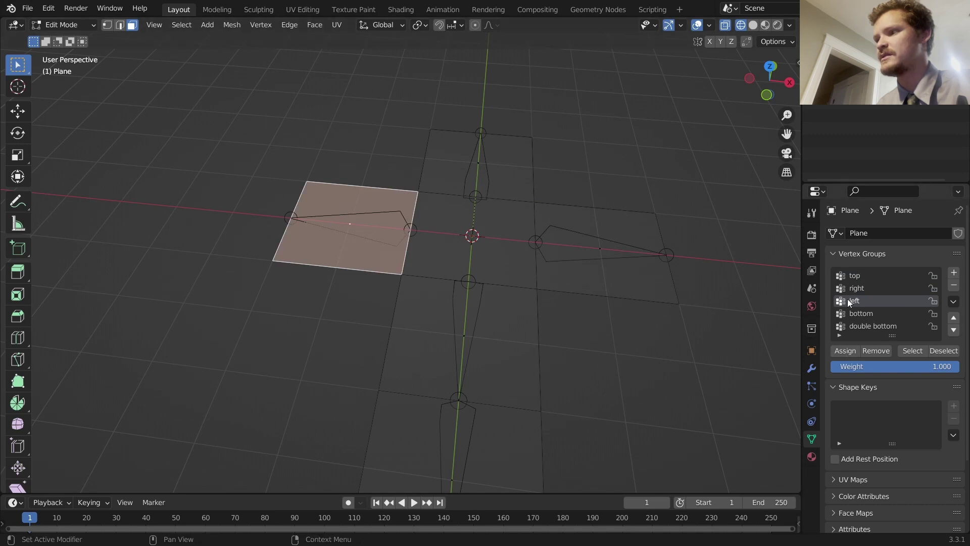
# Step: Assign the first negative-Y square to the "bottom" vertex group and the outermost one to "double bottom"
pyautogui.click(862, 314)
pyautogui.click(463, 342)
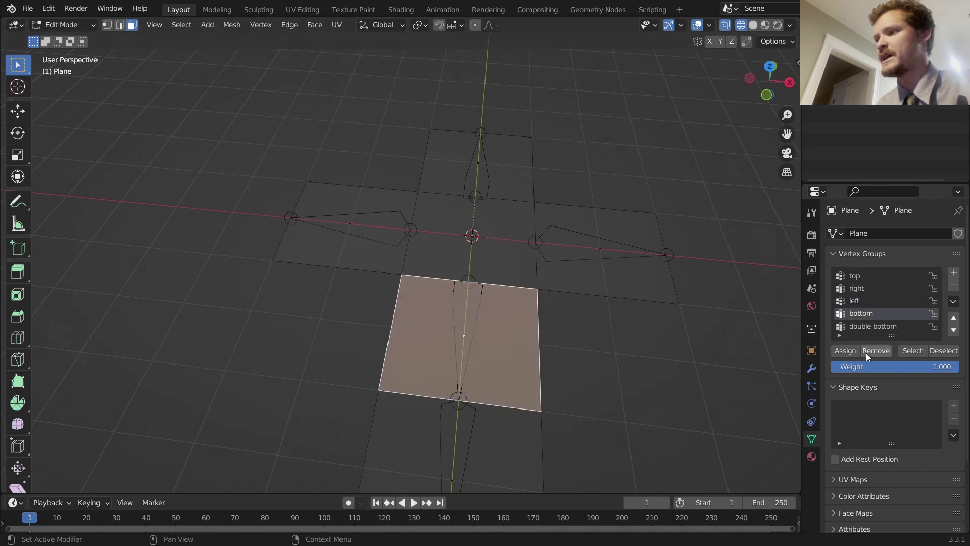
pyautogui.click(846, 351)
pyautogui.scroll(-3, 522, 351)
pyautogui.click(873, 326)
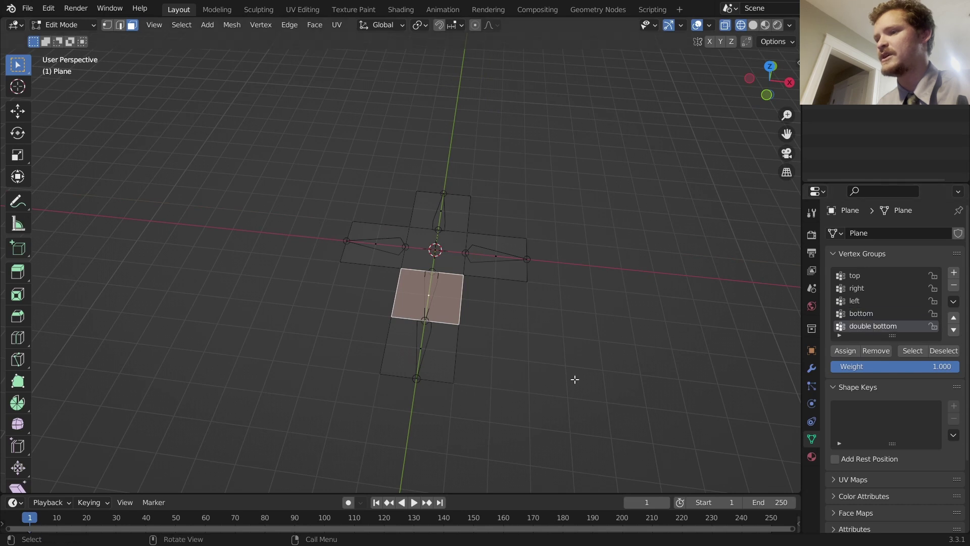
pyautogui.click(424, 349)
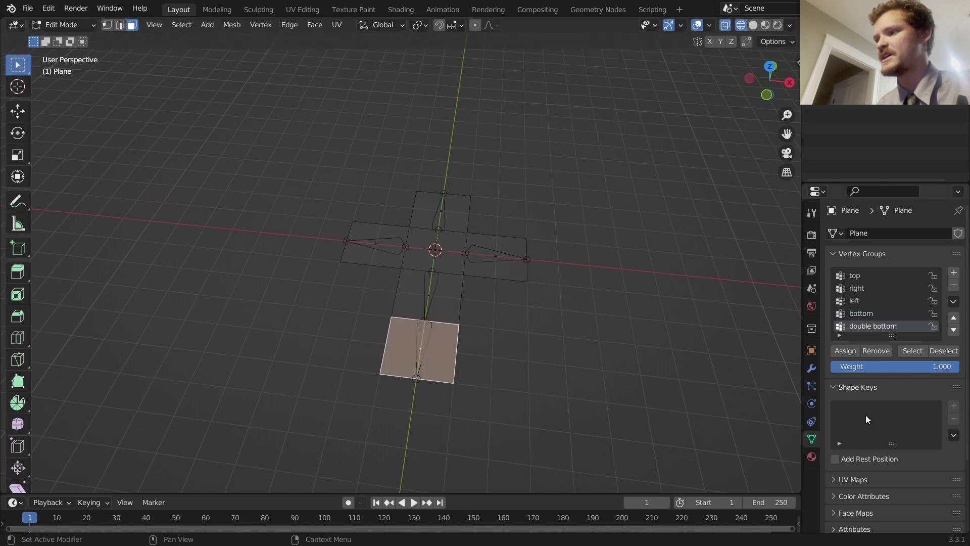
pyautogui.click(847, 352)
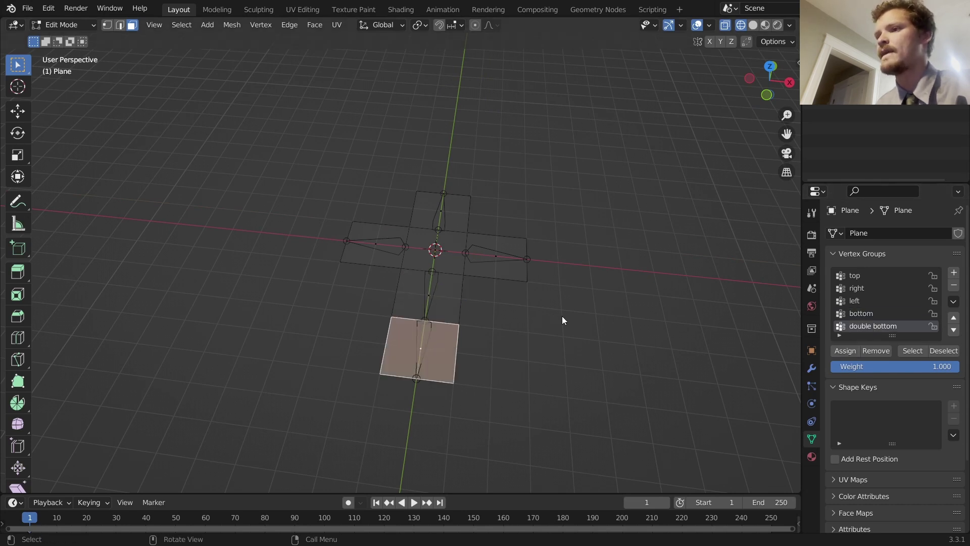
# Step: Leave mesh editing, select the armature and put it in Pose Mode
pyautogui.press('Tab')
pyautogui.scroll(4, 551, 293)
pyautogui.click(571, 261)
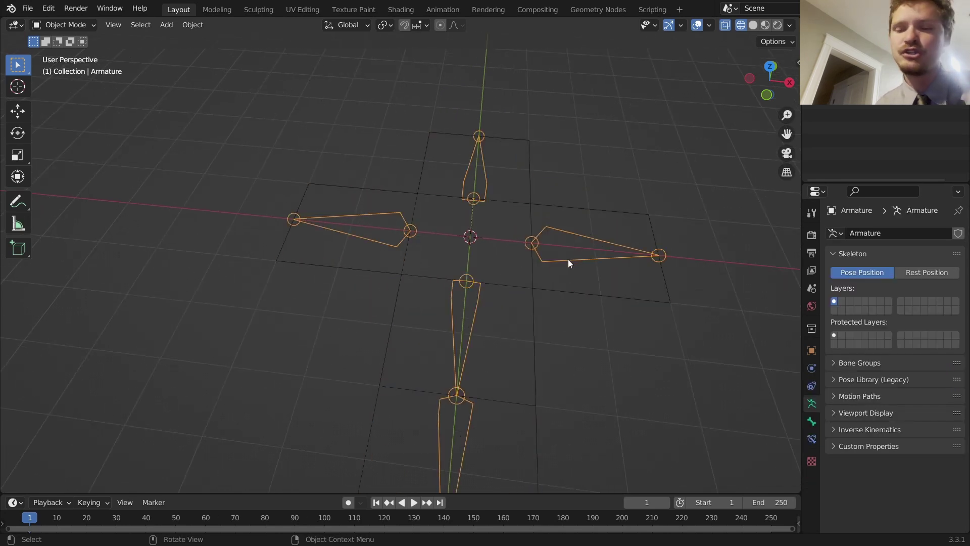
pyautogui.hotkey('ctrl', 'Tab')
pyautogui.click(56, 25)
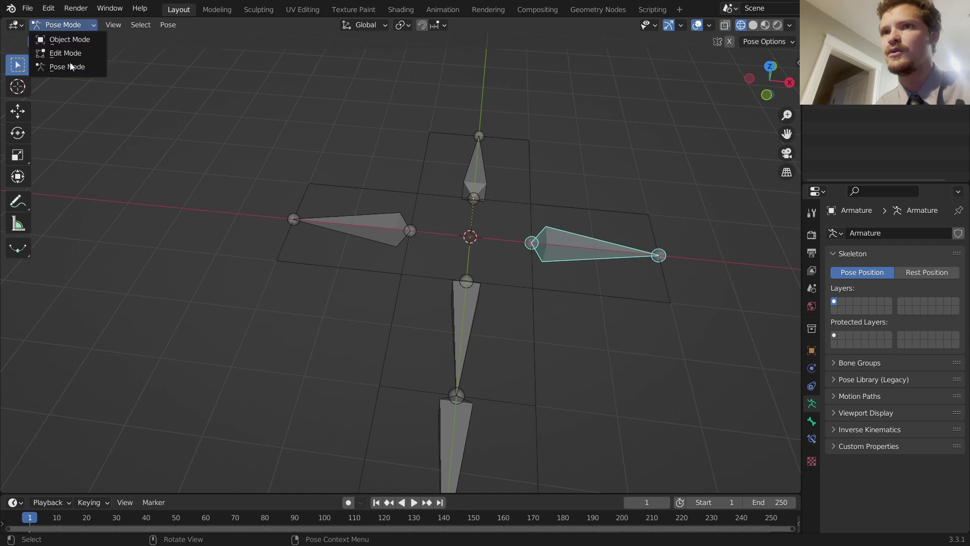
# Step: Test whether the mesh flaps follow by freely rotating the "right" and "top" bones, cancelling each rotation
pyautogui.keyDown('shift'); pyautogui.moveTo(713, 244); pyautogui.dragTo(545, 234, button='middle'); pyautogui.keyUp('shift')
pyautogui.scroll(2, 577, 234)
pyautogui.press('r')
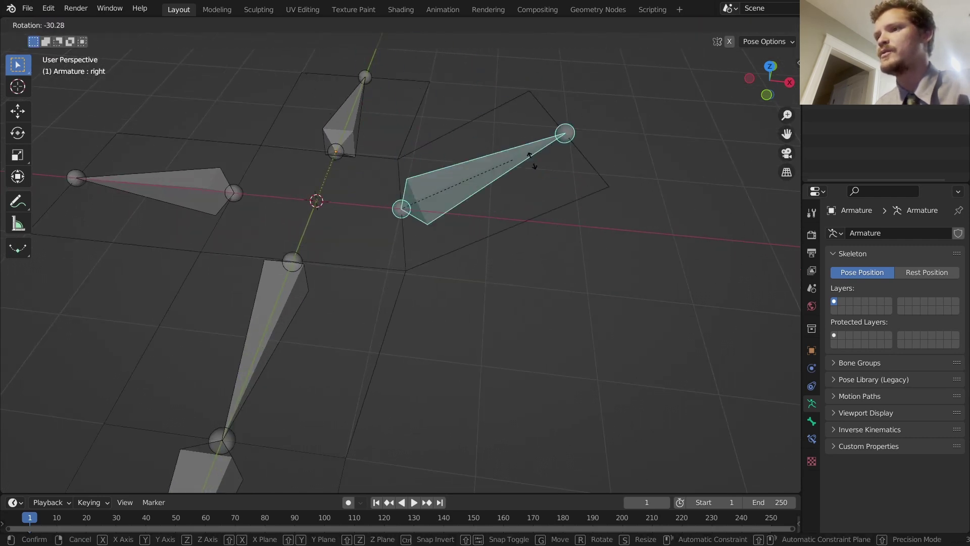
pyautogui.press('Escape')
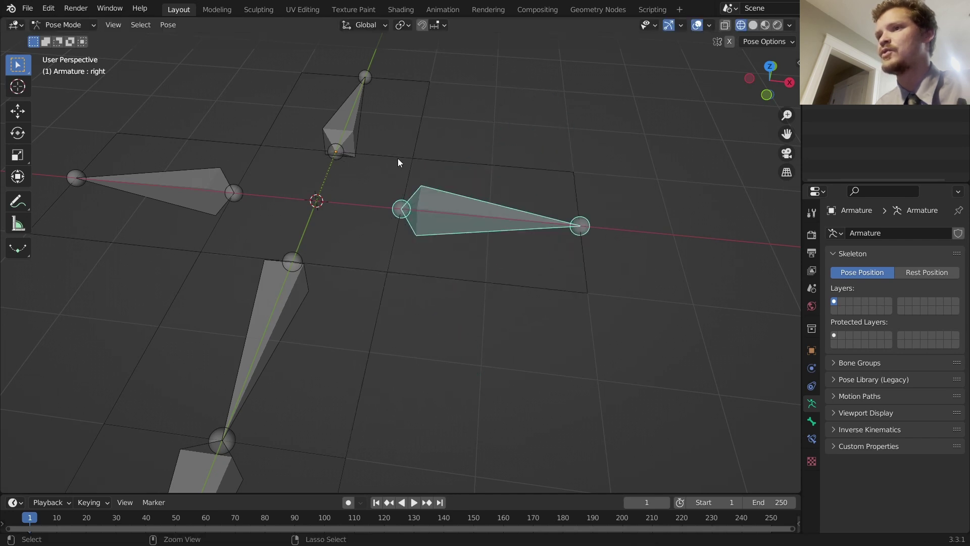
pyautogui.click(346, 126)
pyautogui.press('r')
pyautogui.press('Escape')
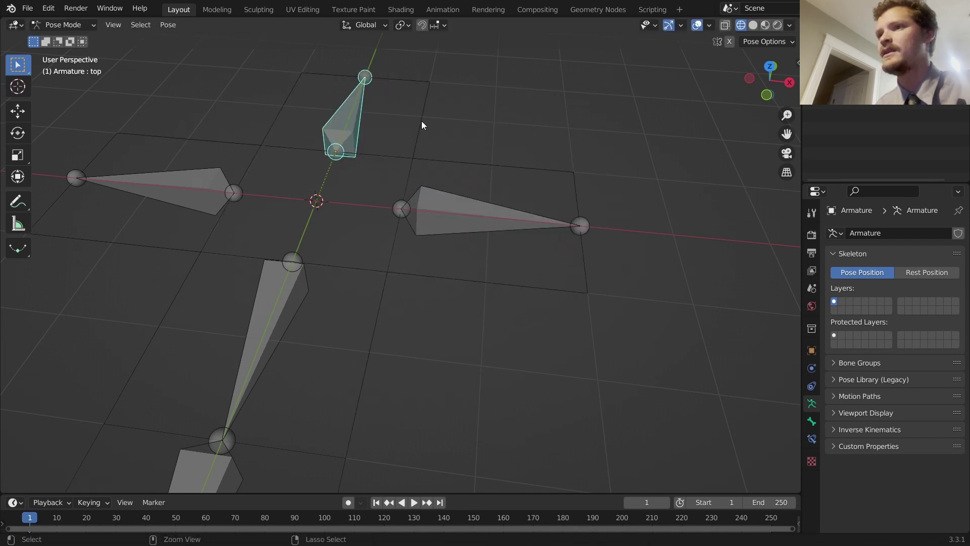
# Step: Select all bones and insert a Location & Rotation keyframe at frame 1
pyautogui.scroll(-3, 451, 180)
pyautogui.press('a')
pyautogui.scroll(-2, 437, 194)
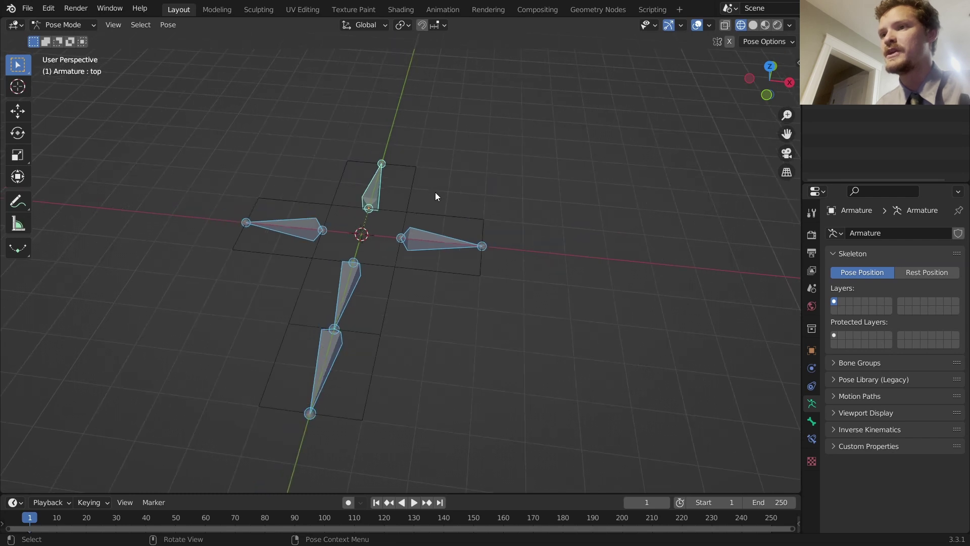
pyautogui.moveTo(434, 197); pyautogui.dragTo(455, 205, button='middle')
pyautogui.press('i')
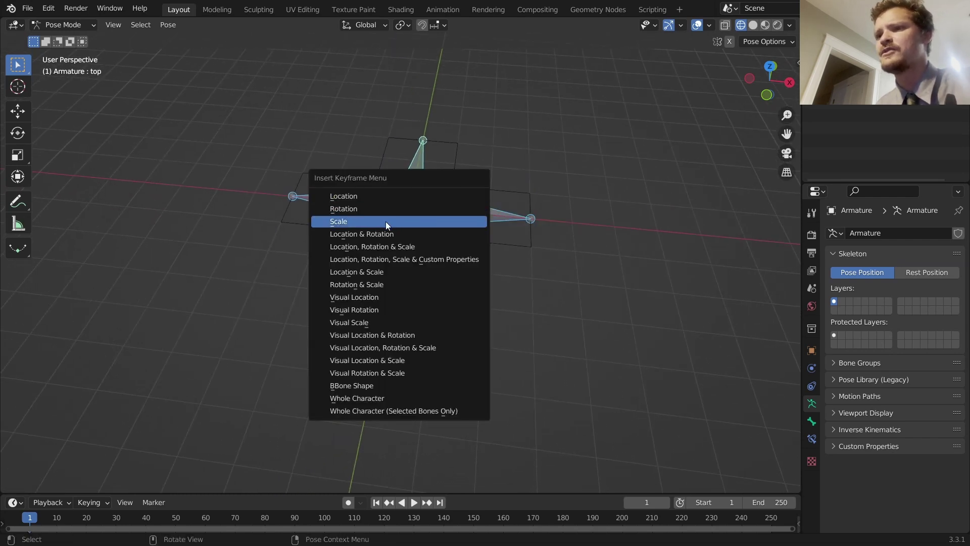
pyautogui.click(382, 234)
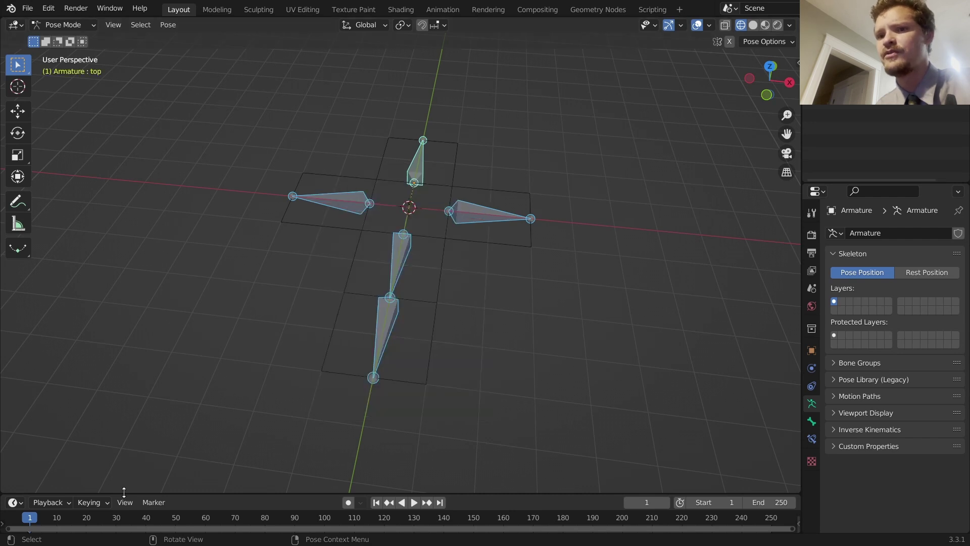
# Step: Enlarge the timeline, go to frame 30, and rotate the "right" bone 90° upward in the back orthographic view
pyautogui.moveTo(124, 492); pyautogui.dragTo(124, 441)
pyautogui.moveTo(87, 471); pyautogui.dragTo(116, 473)
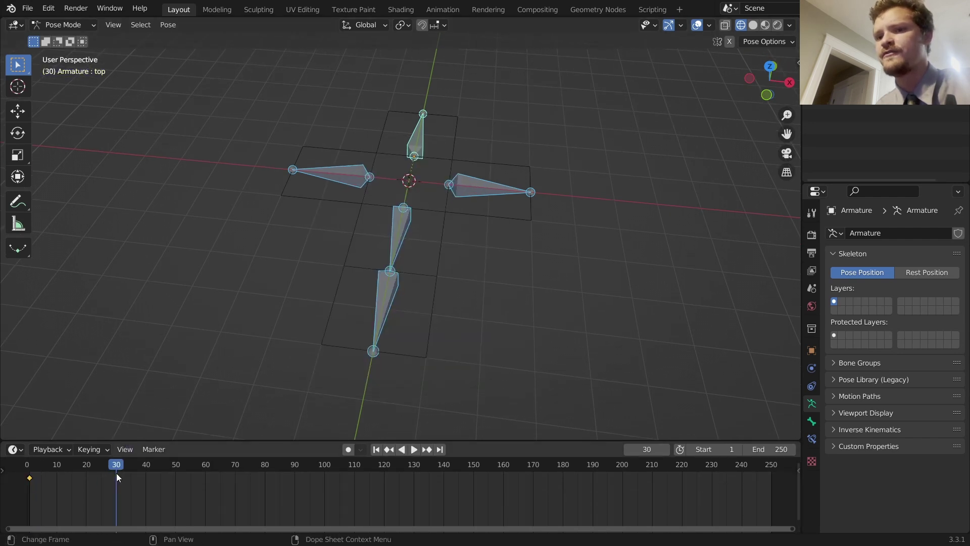
pyautogui.click(462, 201)
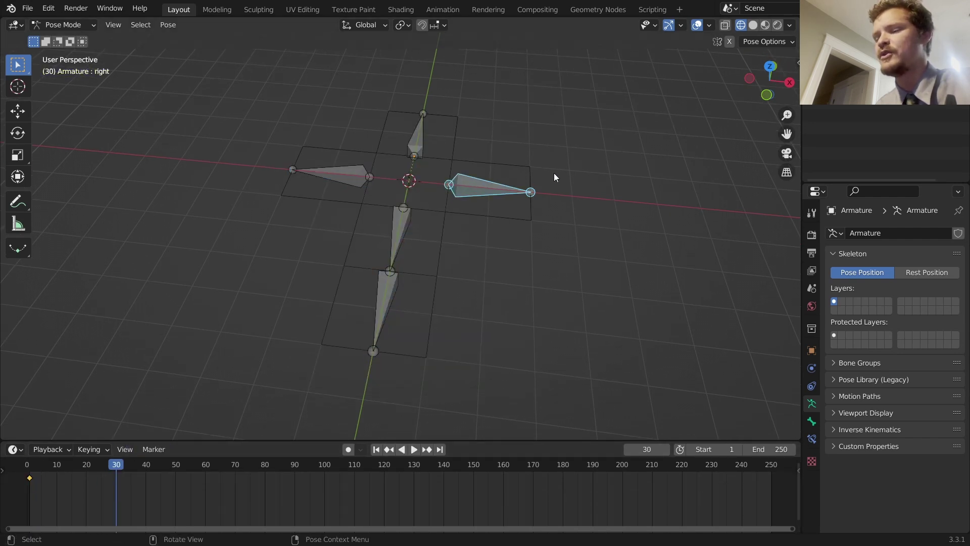
pyautogui.click(768, 97)
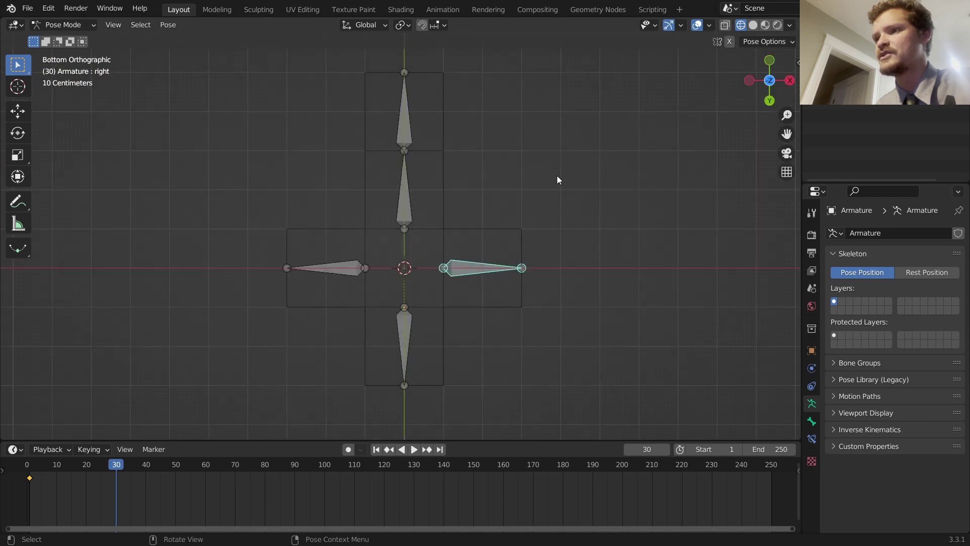
pyautogui.click(769, 101)
pyautogui.press('r')
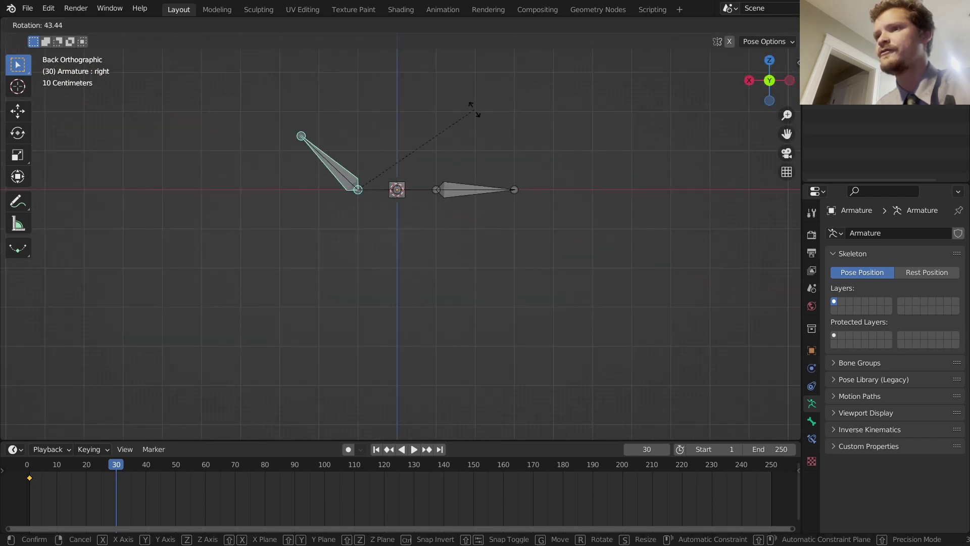
pyautogui.write('90')
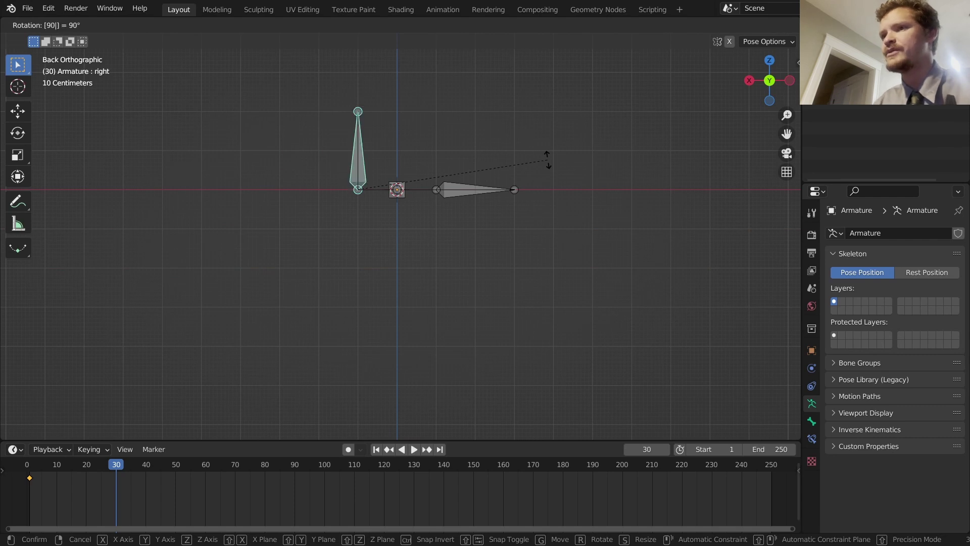
pyautogui.press('Return')
# Step: Rotate the "left" bone -90° in the back view so that it stands upright
pyautogui.click(478, 190)
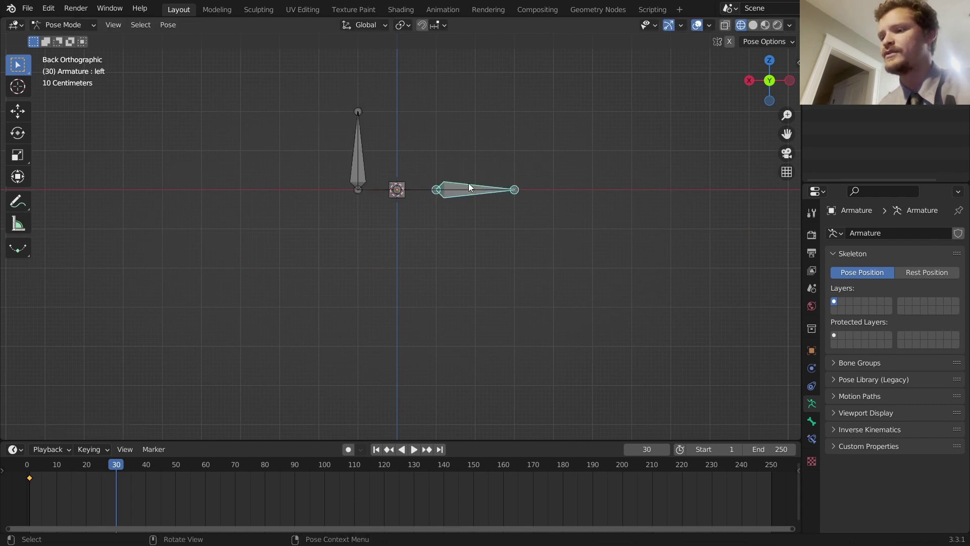
pyautogui.write('r-90')
pyautogui.press('Return')
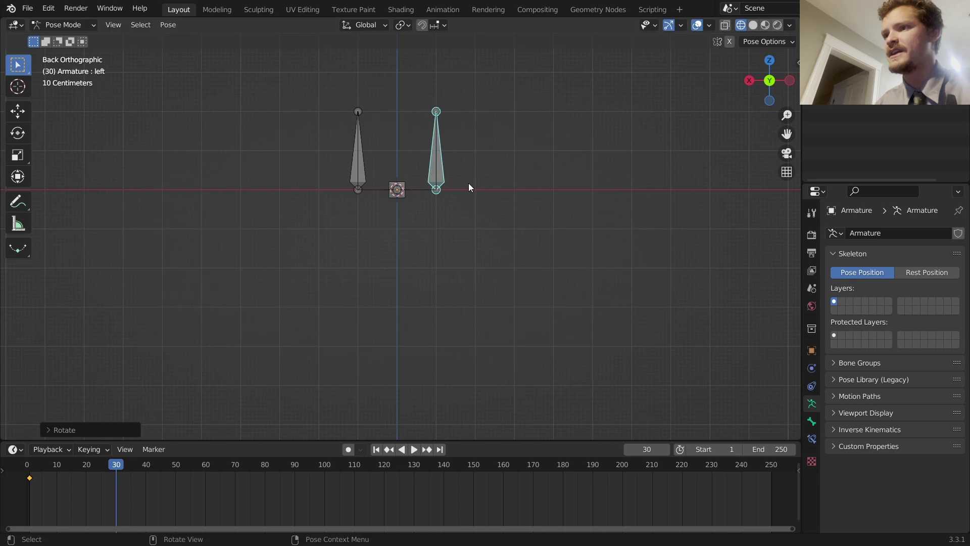
# Step: Rotate the "top" bone 90° about the global X axis so that it stands upright
pyautogui.moveTo(364, 170); pyautogui.dragTo(536, 183, button='middle')
pyautogui.click(536, 183)
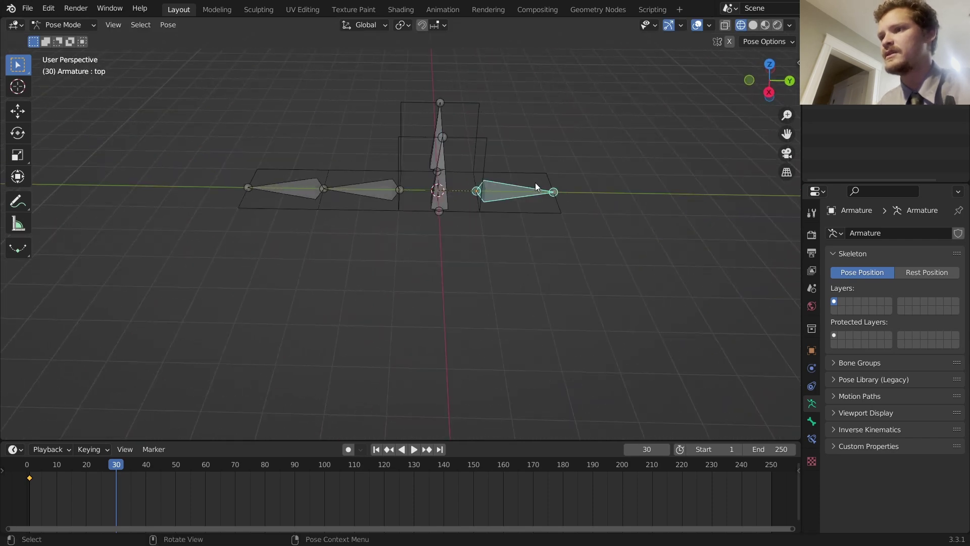
pyautogui.write('rx-90')
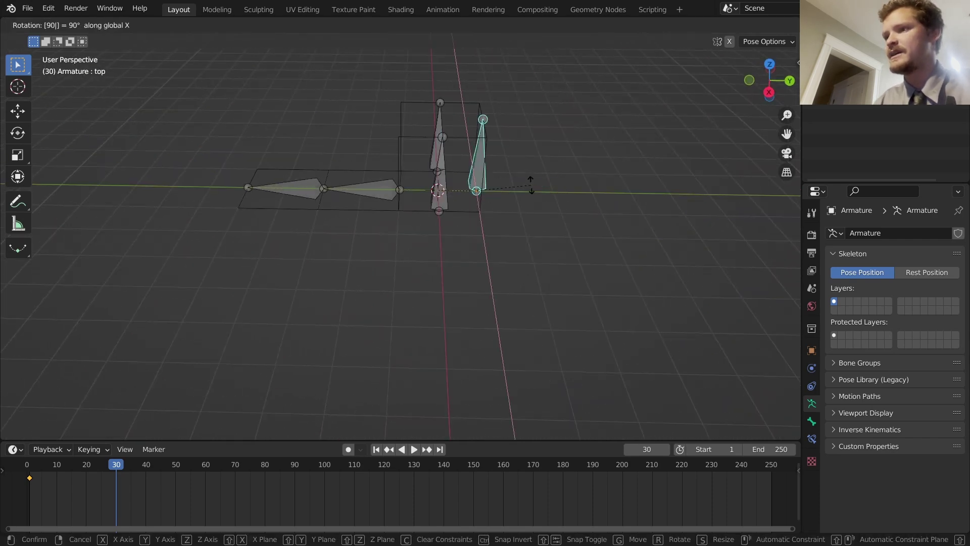
pyautogui.press('Return')
# Step: Rotate the "bottom" bone 90° about the global X axis so that it stands upright, undoing the turn in the wrong direction
pyautogui.moveTo(424, 141); pyautogui.dragTo(440, 144, button='middle')
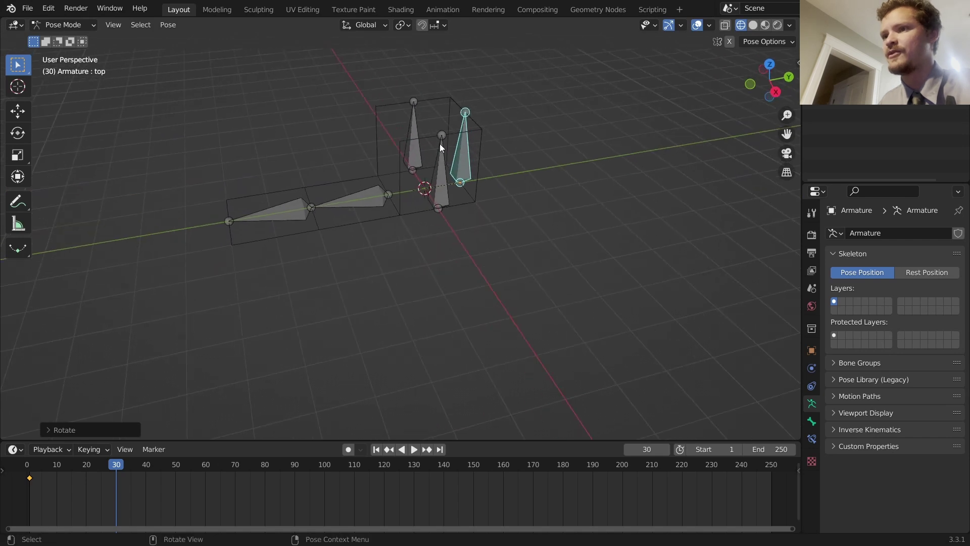
pyautogui.click(358, 200)
pyautogui.press('r')
pyautogui.press('x')
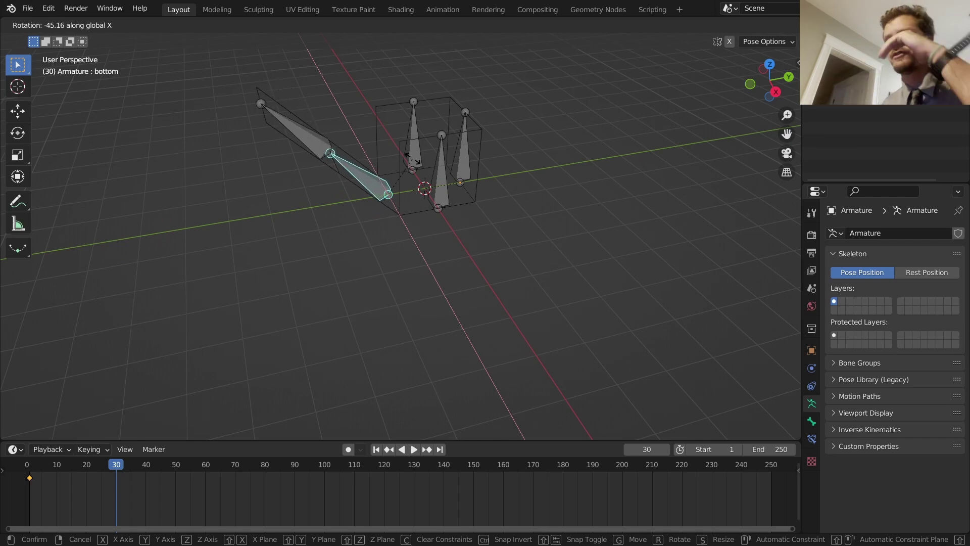
pyautogui.write('90')
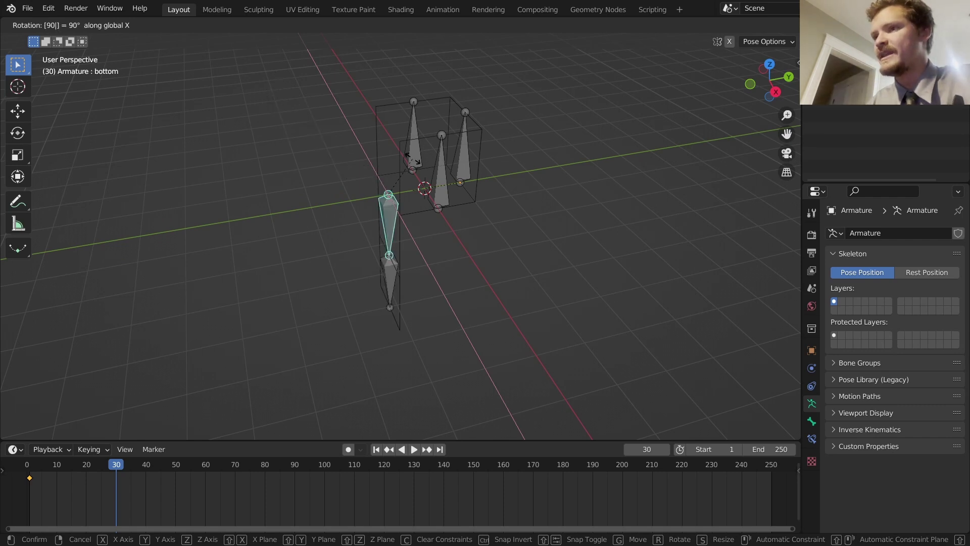
pyautogui.press('Return')
pyautogui.hotkey('ctrl', 'z')
pyautogui.write('r')
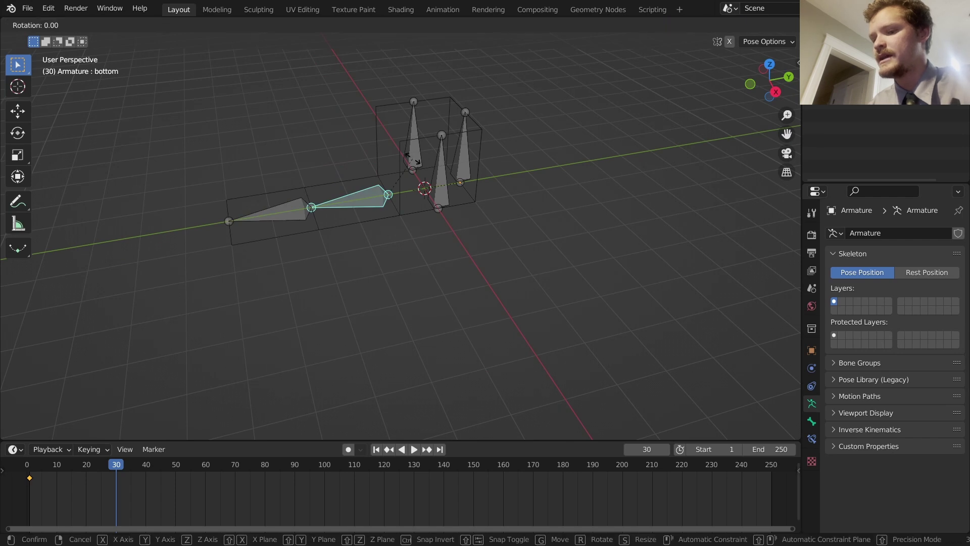
pyautogui.write('x90')
pyautogui.press('Return')
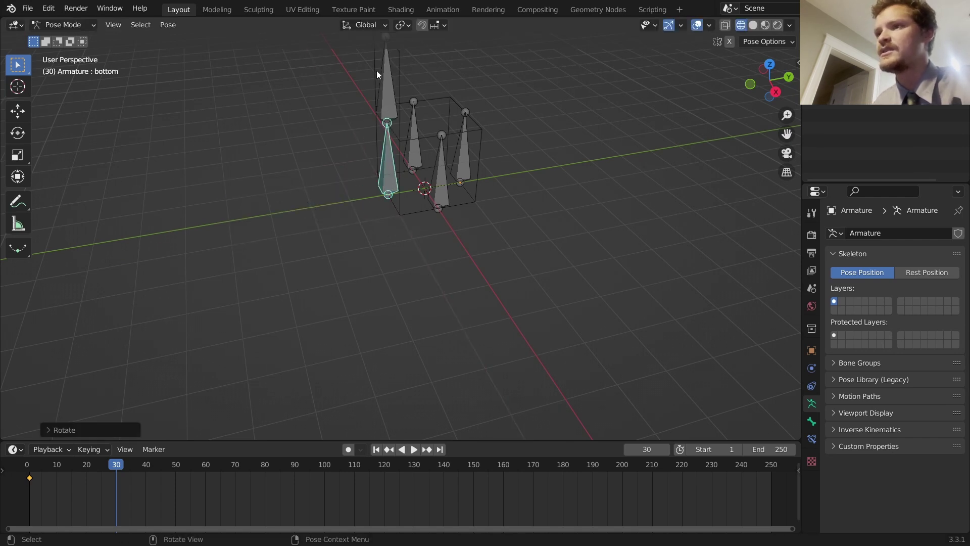
# Step: Rotate the "double bottom" bone -90° about the global X axis so that it closes the cube's top
pyautogui.click(390, 76)
pyautogui.write('rx')
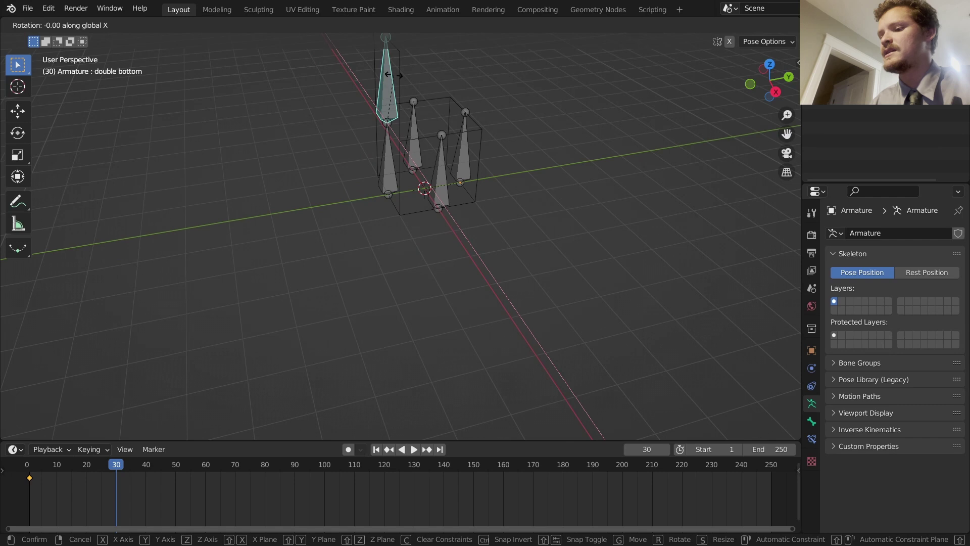
pyautogui.write('90')
pyautogui.press('Return')
pyautogui.hotkey('ctrl', 'z')
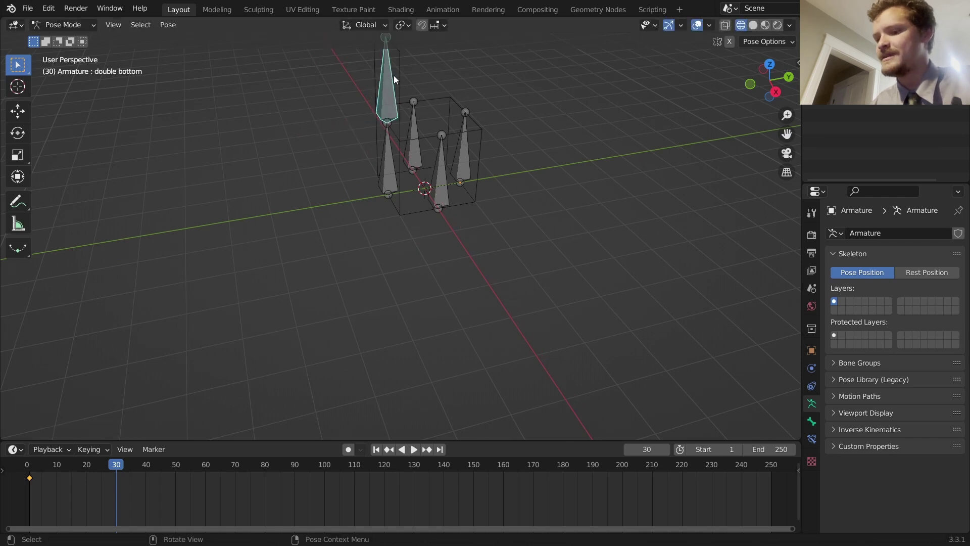
pyautogui.write('rx-90')
pyautogui.press('Return')
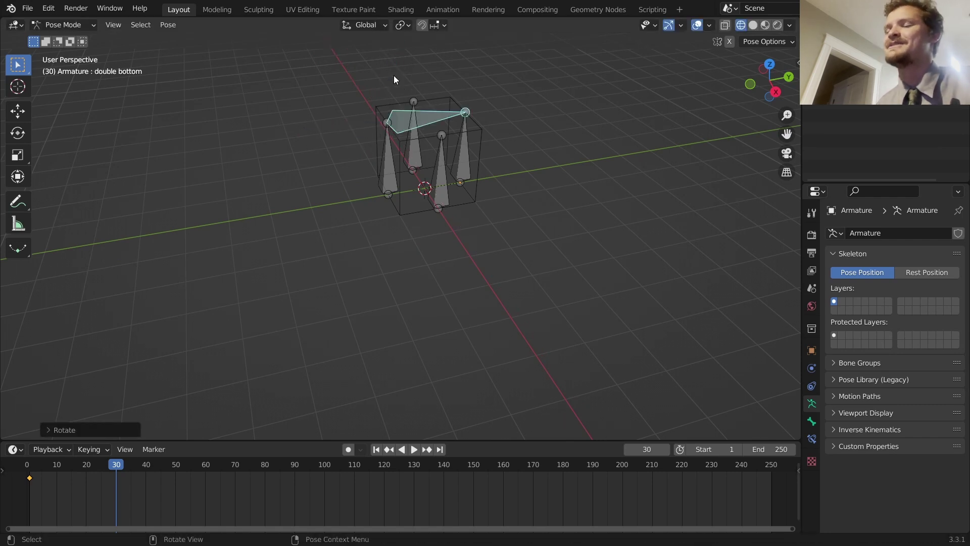
# Step: Insert a Location & Rotation keyframe for all bones at frame 30 and play back the folding animation
pyautogui.press('a')
pyautogui.press('i')
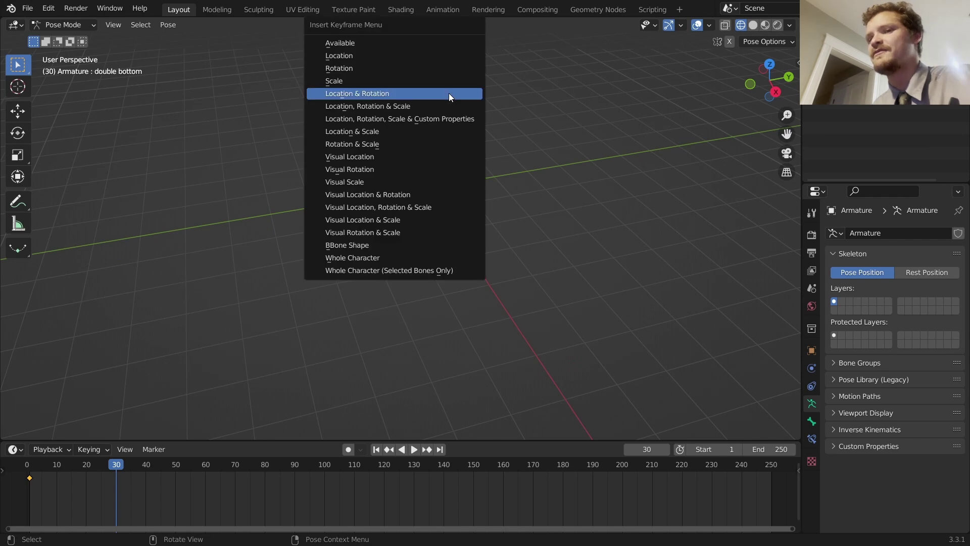
pyautogui.click(449, 93)
pyautogui.press('space')
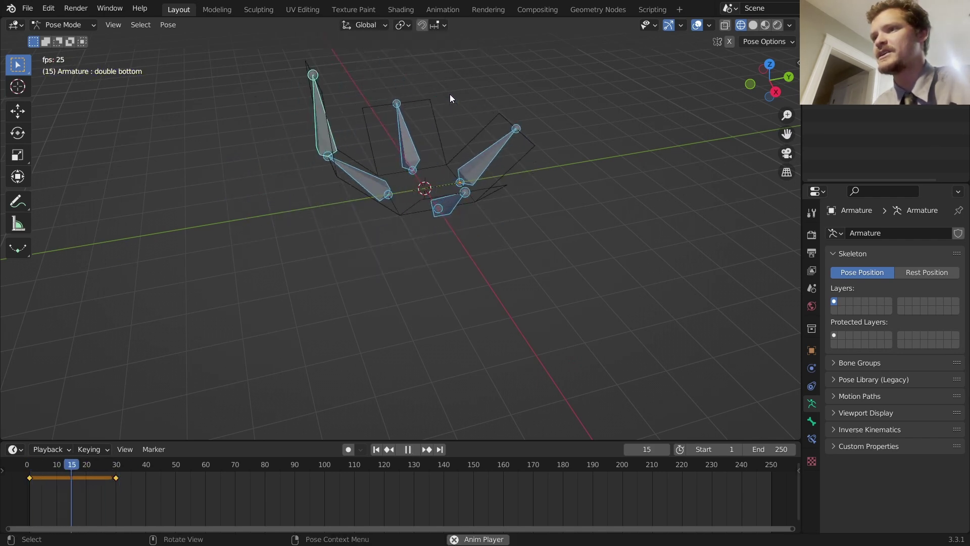
pyautogui.press('space')
# Step: Set the keyframe interpolation to Bounce and play the animation in solid shading
pyautogui.press('t')
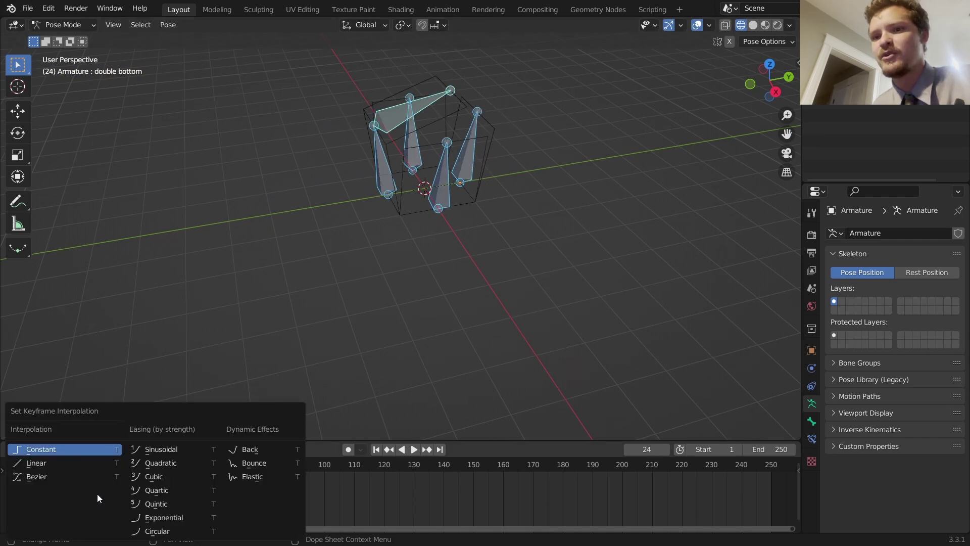
pyautogui.click(254, 467)
pyautogui.press('space')
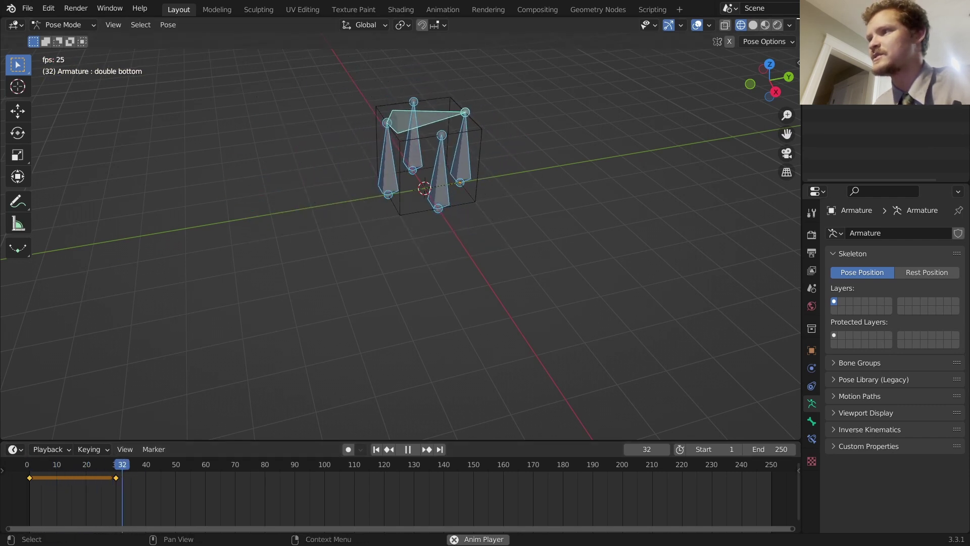
pyautogui.click(753, 25)
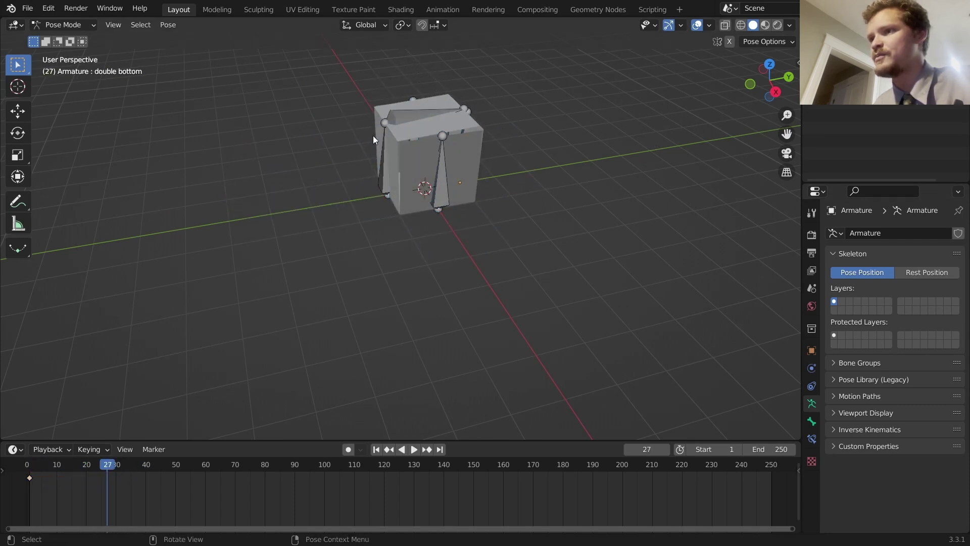
# Step: Switch to Object Mode, select the folding cube mesh and show its modifiers
pyautogui.hotkey('ctrl', 'Tab')
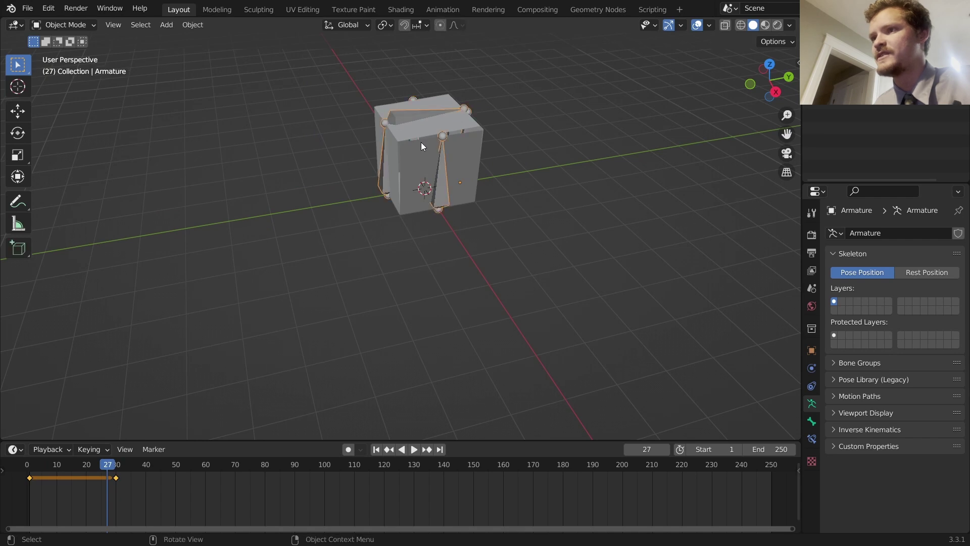
pyautogui.click(420, 141)
pyautogui.click(812, 368)
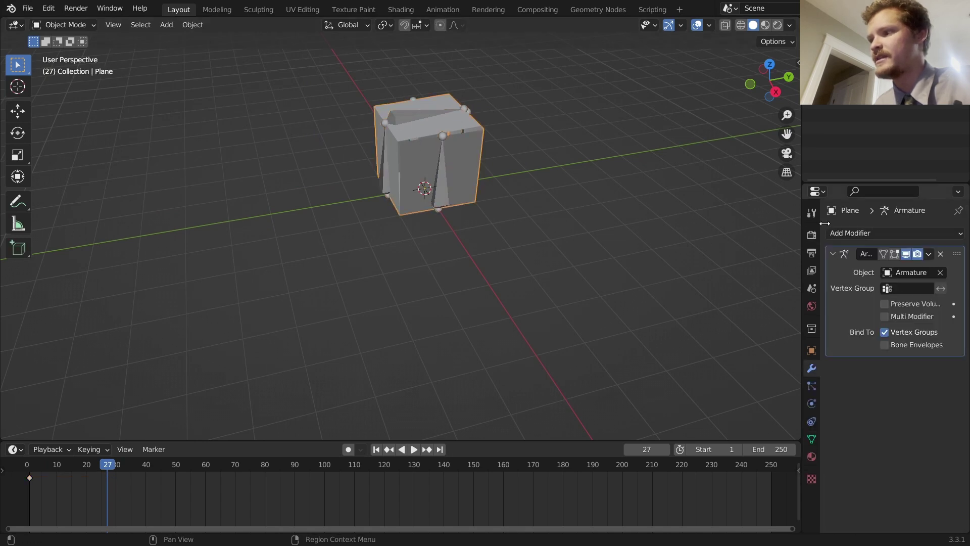
# Step: Try a Subdivision Surface modifier with viewport level 3 on the folding cube during playback, and remove it
pyautogui.click(854, 231)
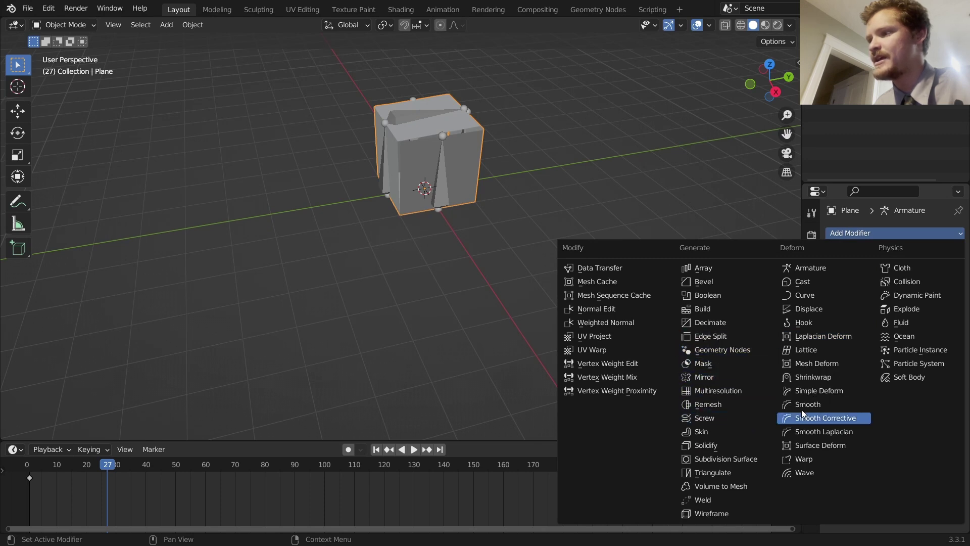
pyautogui.click(747, 458)
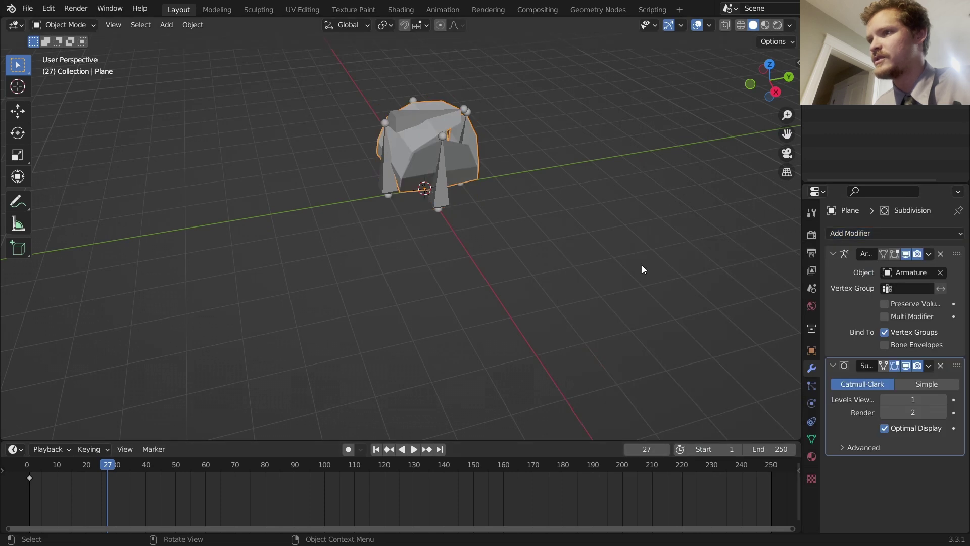
pyautogui.hotkey('shift', 'Left')
pyautogui.press('space')
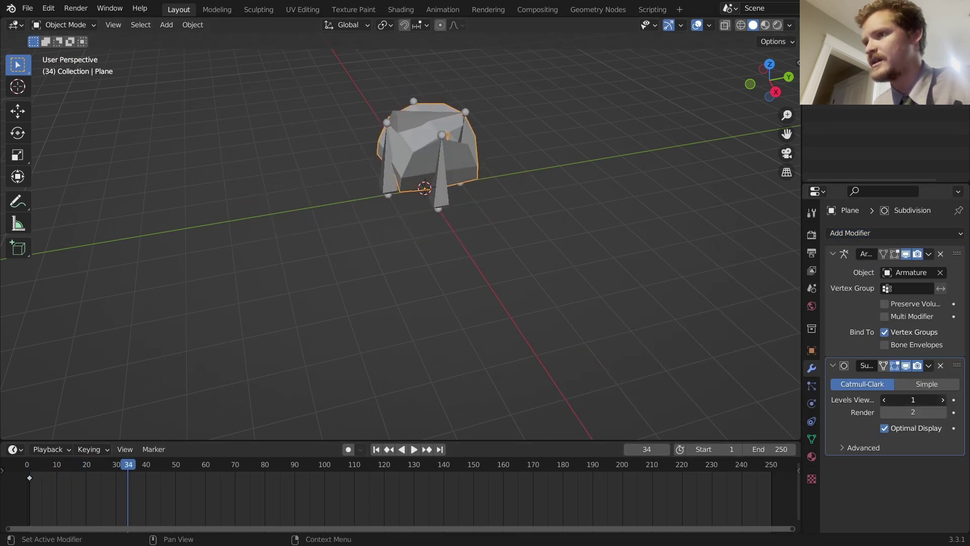
pyautogui.hotkey('shift', 'Left')
pyautogui.press('space')
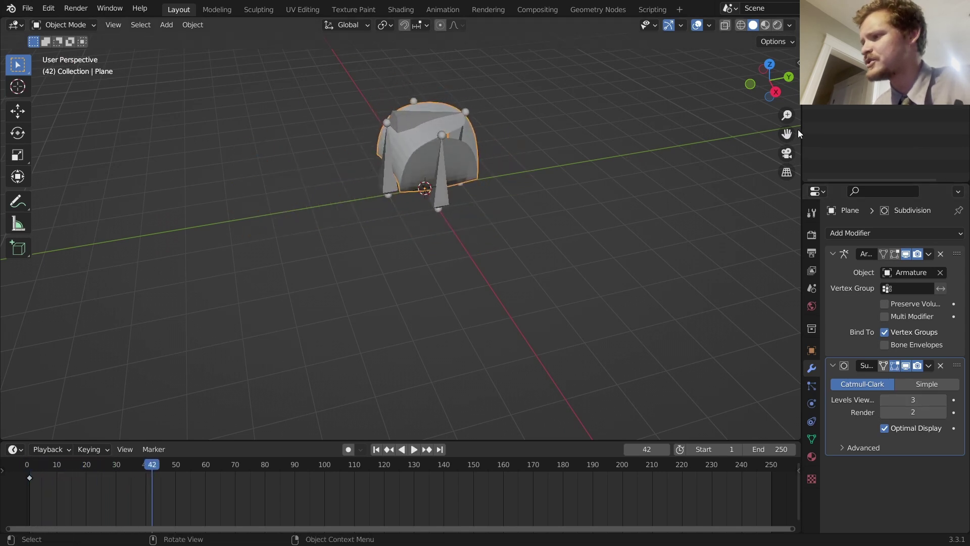
pyautogui.click(942, 366)
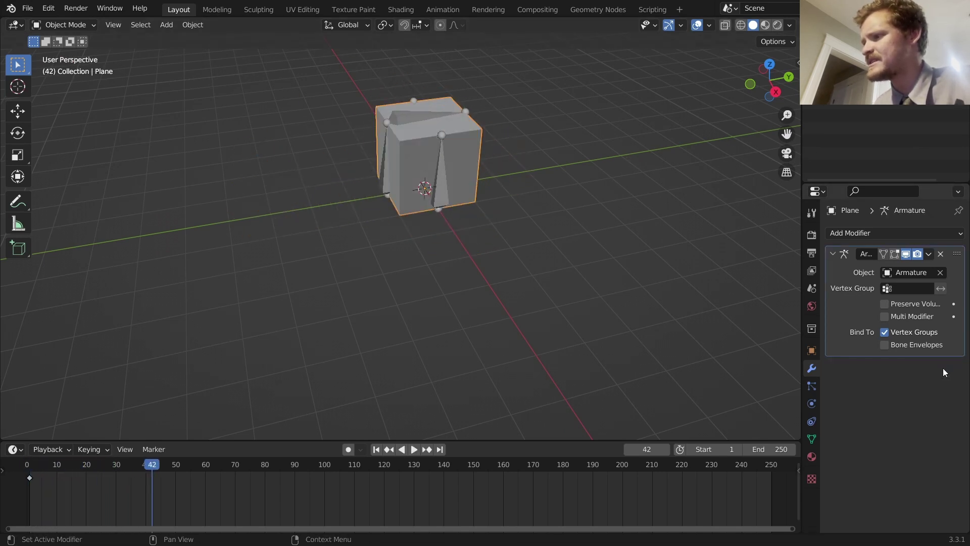
# Step: Add a Wireframe modifier to the cube mesh and play the animation from the start
pyautogui.click(878, 231)
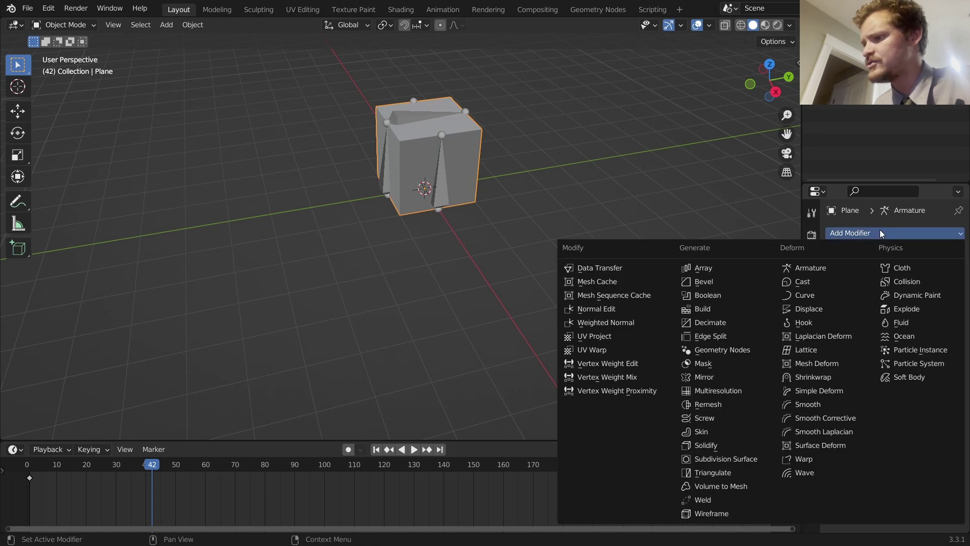
pyautogui.click(702, 512)
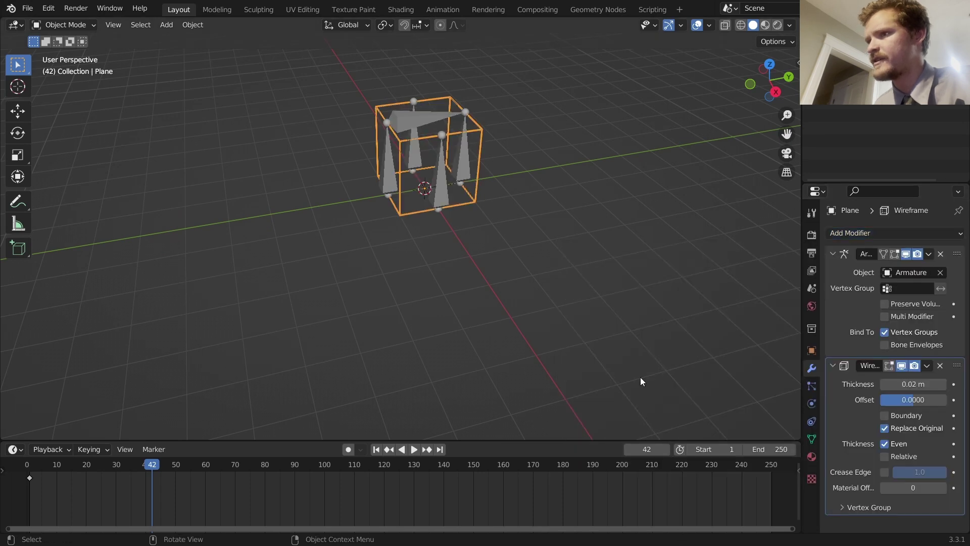
pyautogui.hotkey('shift', 'Left')
pyautogui.press('space')
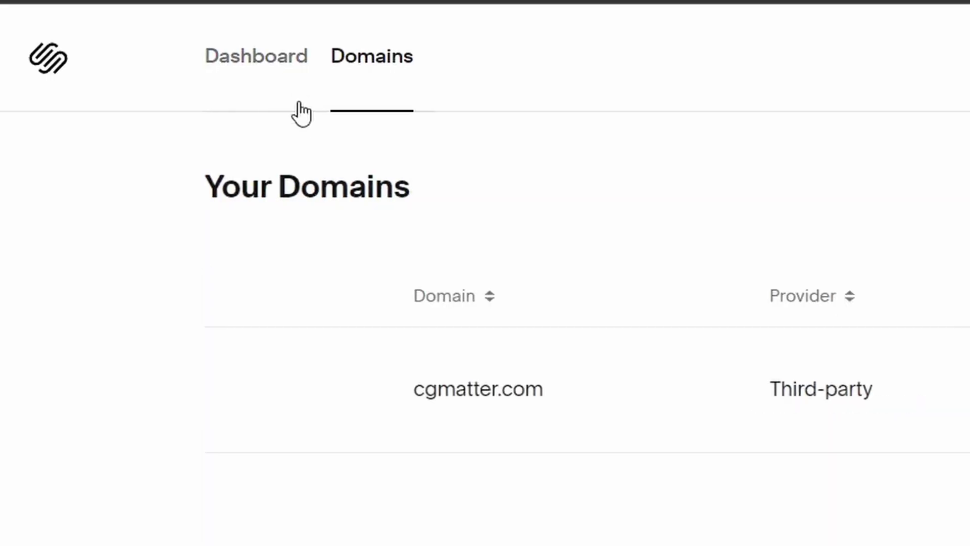
# Step: Switch to Squarespace and look through the domains, dashboard, the website's Contact Me page and its analytics
pyautogui.click(392, 68)
pyautogui.click(278, 67)
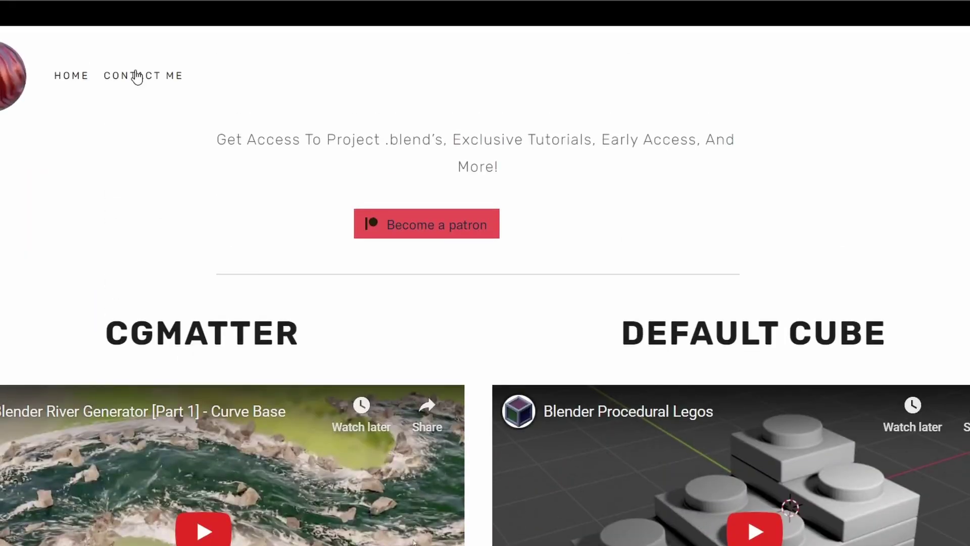
pyautogui.click(139, 78)
pyautogui.scroll(-7, 448, 145)
pyautogui.scroll(7, 436, 130)
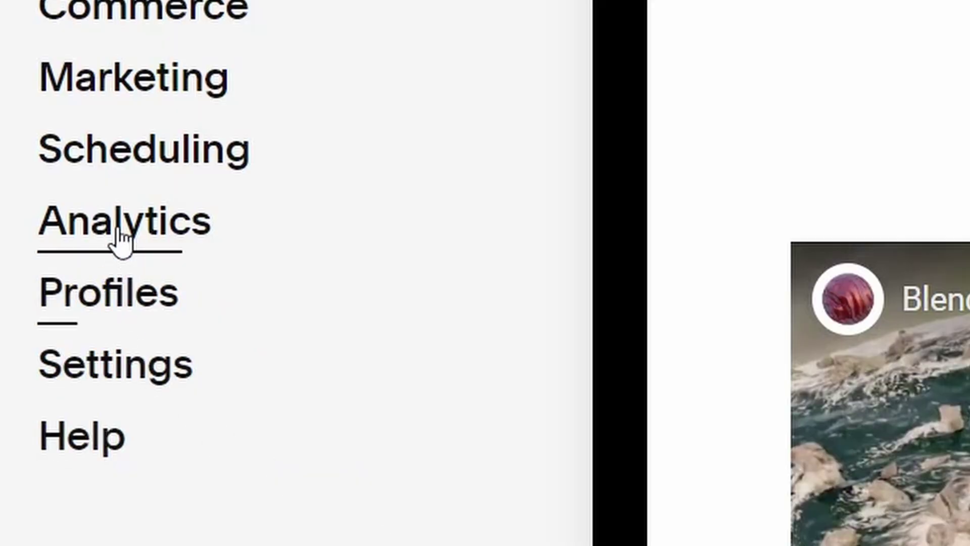
pyautogui.click(122, 237)
pyautogui.moveTo(115, 380)
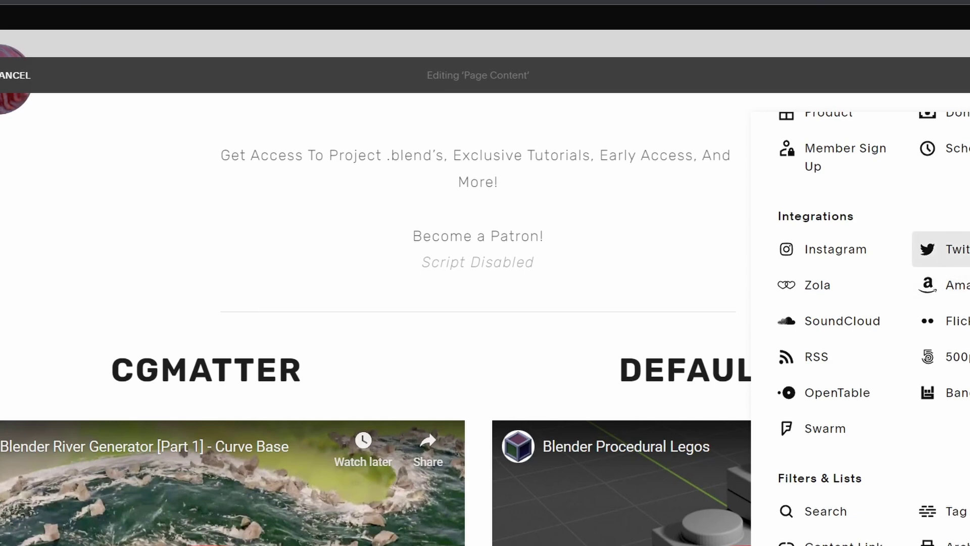
# Step: Add a Twitter block to the home page content and look through its feed of recent tweets
pyautogui.click(950, 249)
pyautogui.scroll(-20, 590, 302)
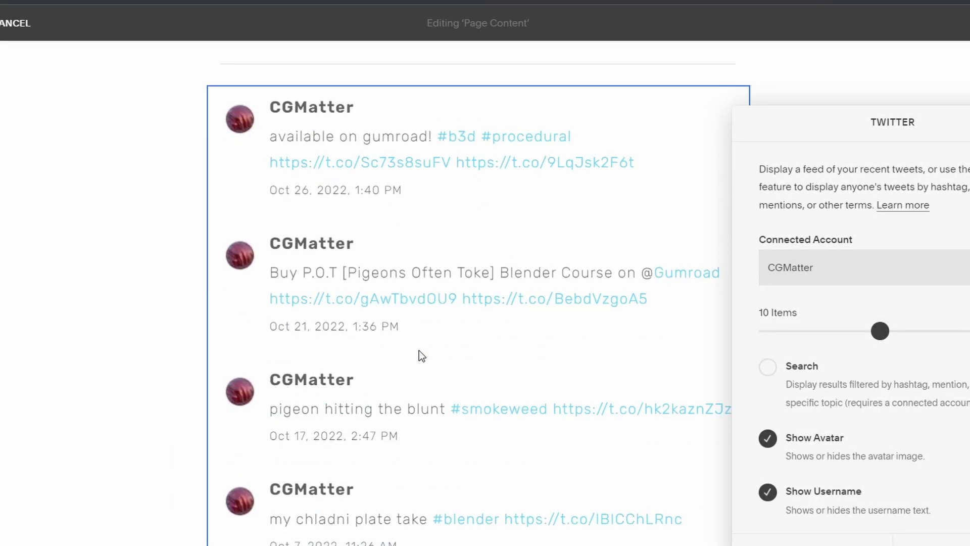
pyautogui.scroll(15, 460, 290)
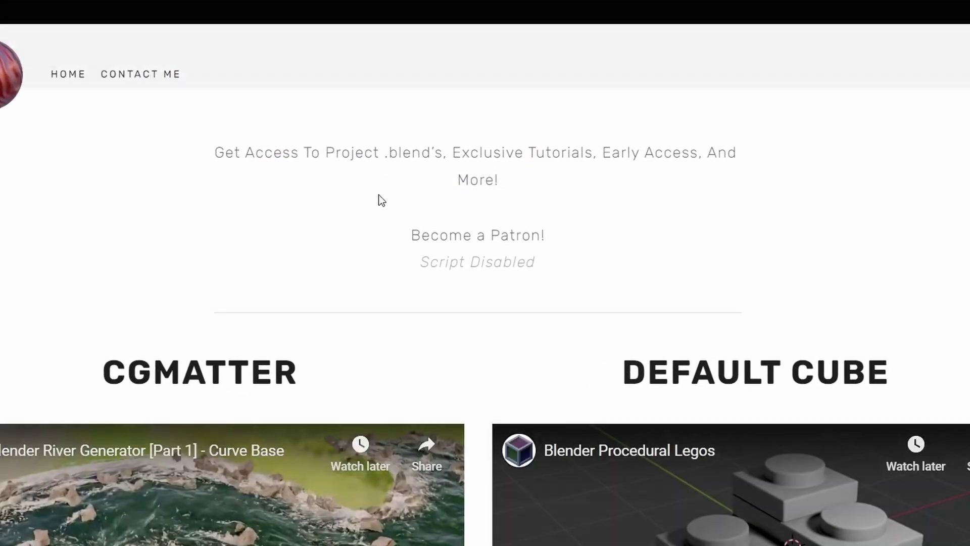
# Step: Move the "Blender River Generator" video block into its own column between the "CGMATTER" and "DEFAULT CUBE" headings
pyautogui.scroll(-5, 578, 218)
pyautogui.moveTo(559, 316); pyautogui.dragTo(956, 254)
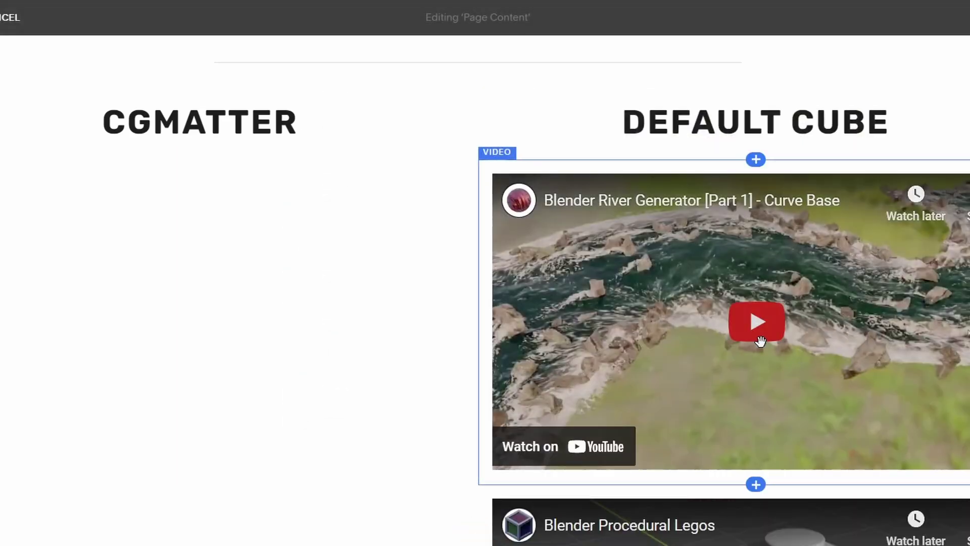
pyautogui.moveTo(656, 373); pyautogui.dragTo(67, 310)
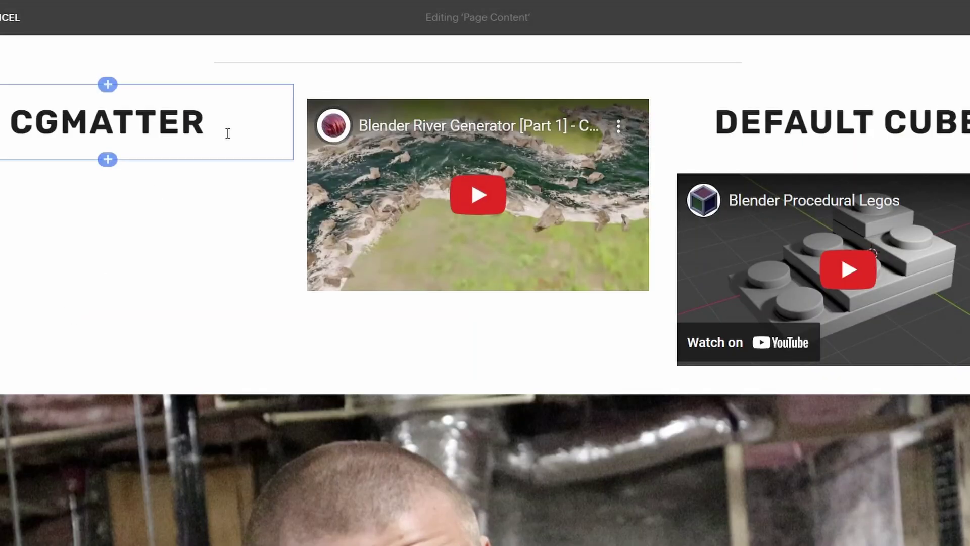